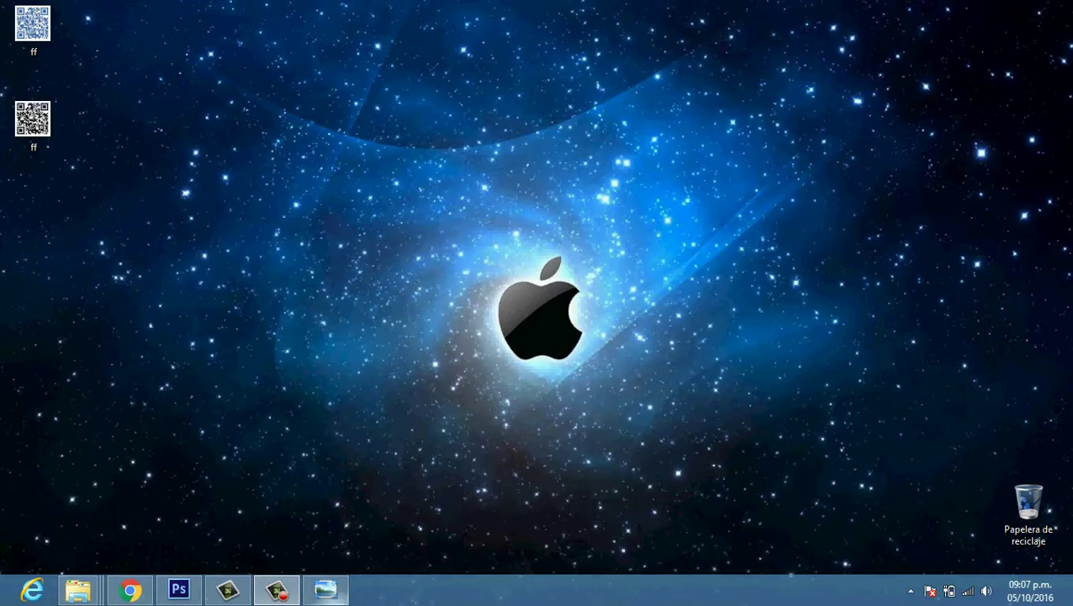
Step: Preview the two ff QR images in the image viewer and refresh the desktop
left_click(325, 589)
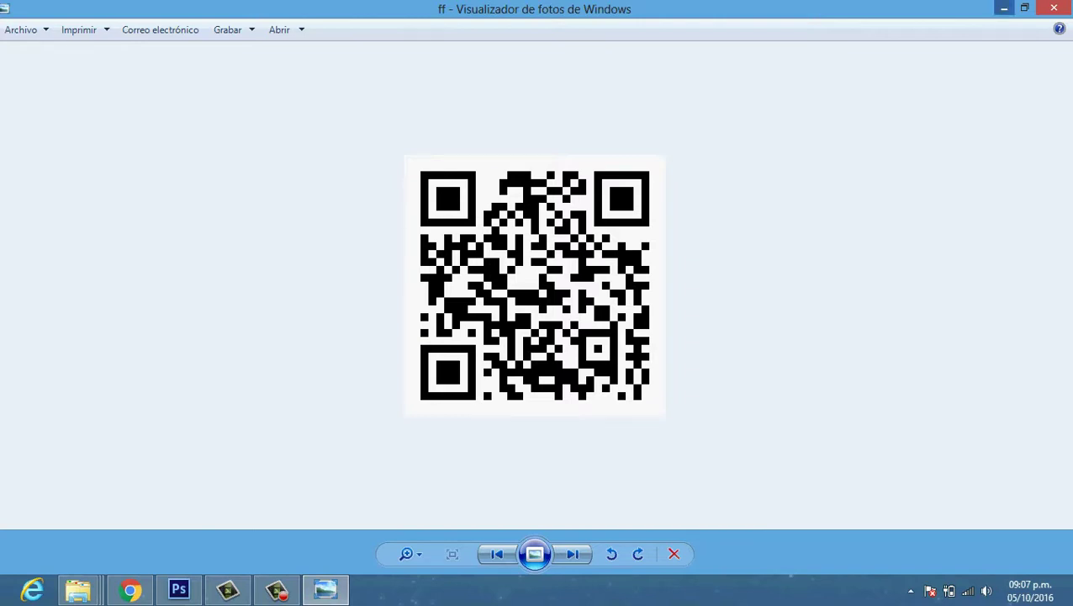
left_click(1004, 8)
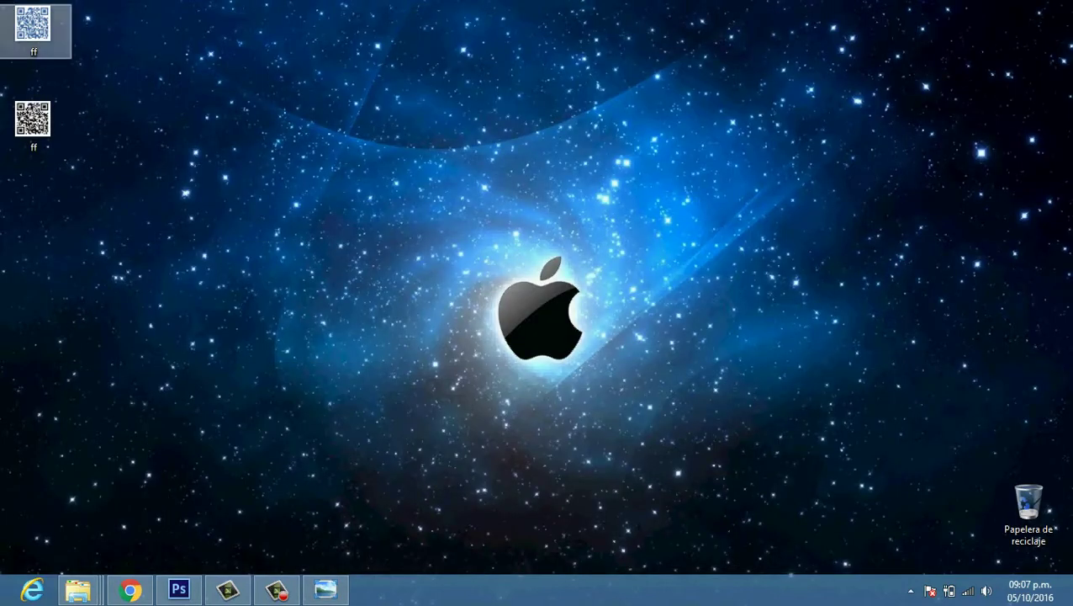
double_click(33, 30)
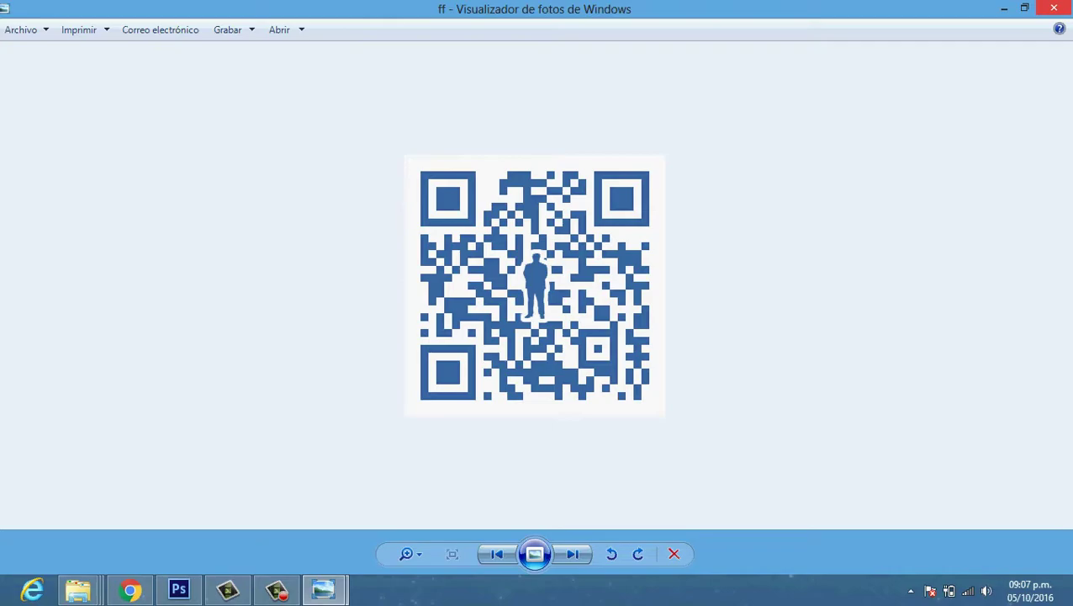
key("alt+F4")
right_click(489, 106)
left_click(525, 150)
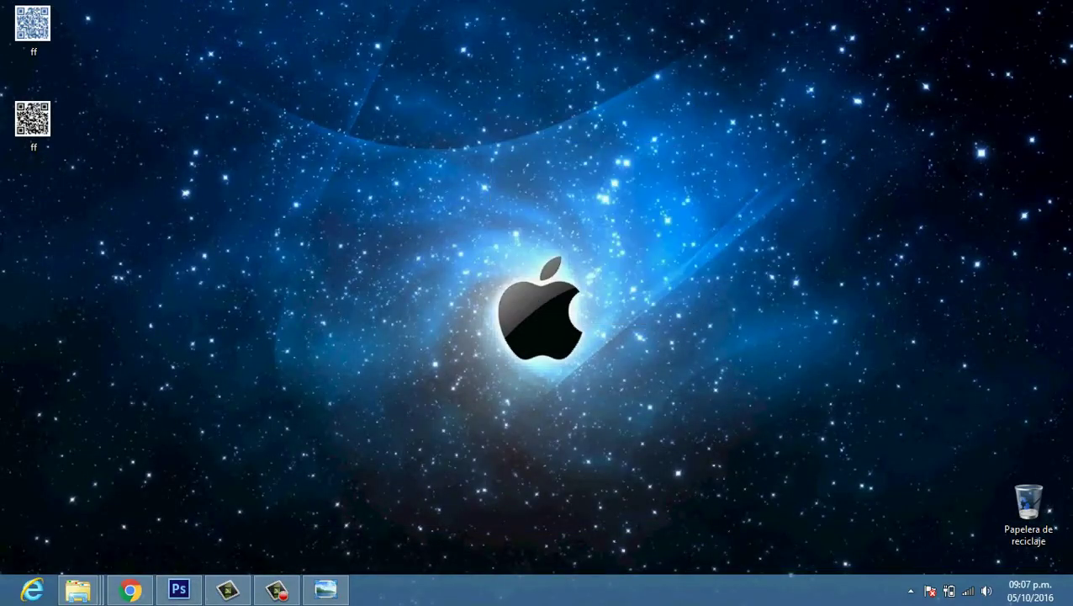
double_click(32, 119)
key("alt+F4")
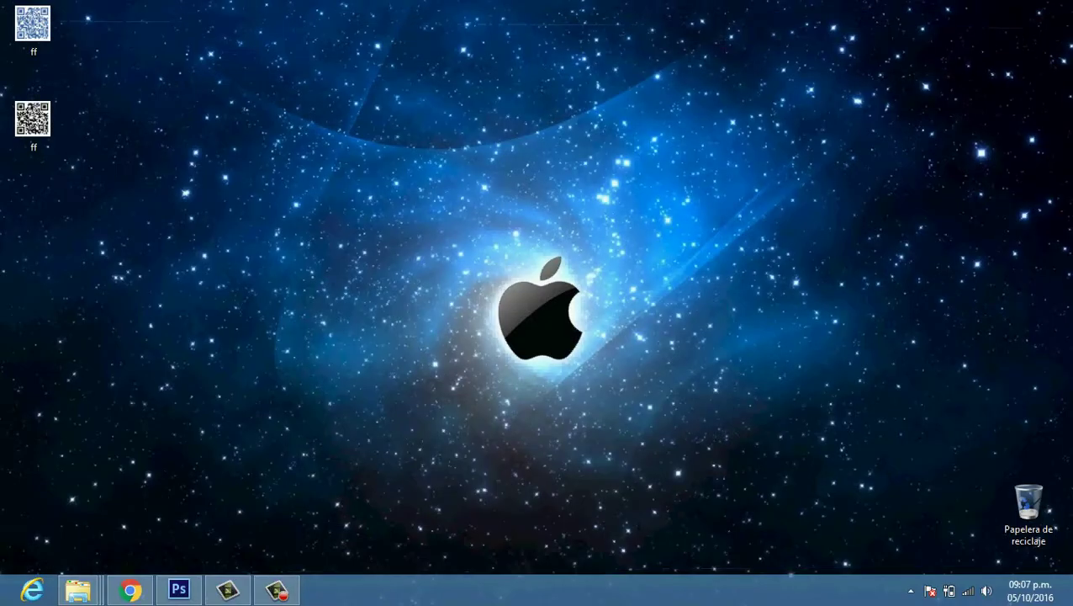
Step: Open ff.png in Photoshop without profile changes and convert Fondo into layer Capa 0
mouse_move(32, 119)
left_mouse_down()
mouse_move(220, 571)
mouse_move(450, 347)
left_mouse_up()
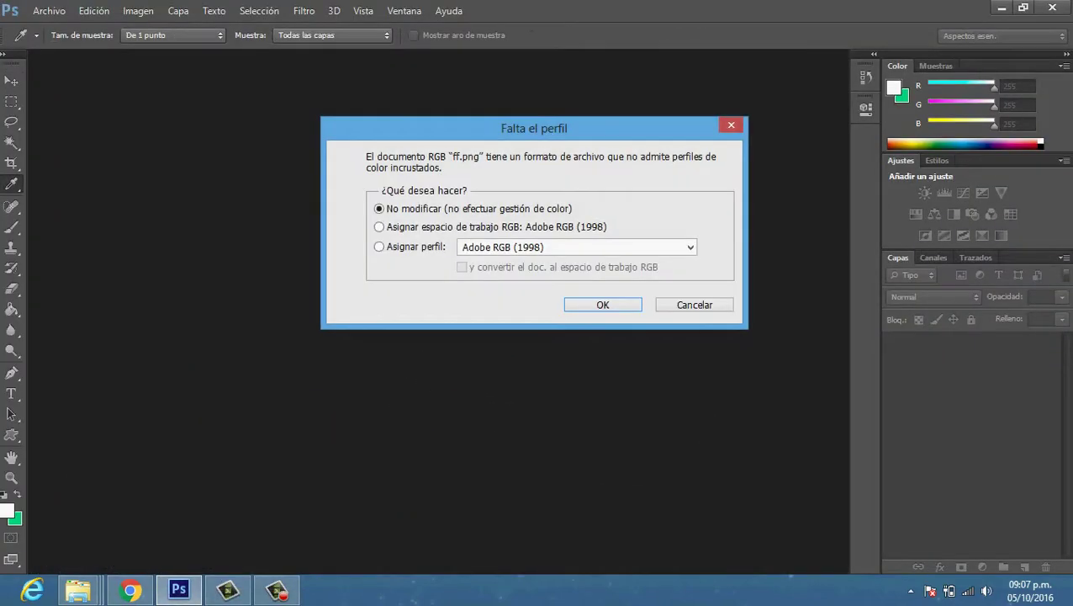
key("Return")
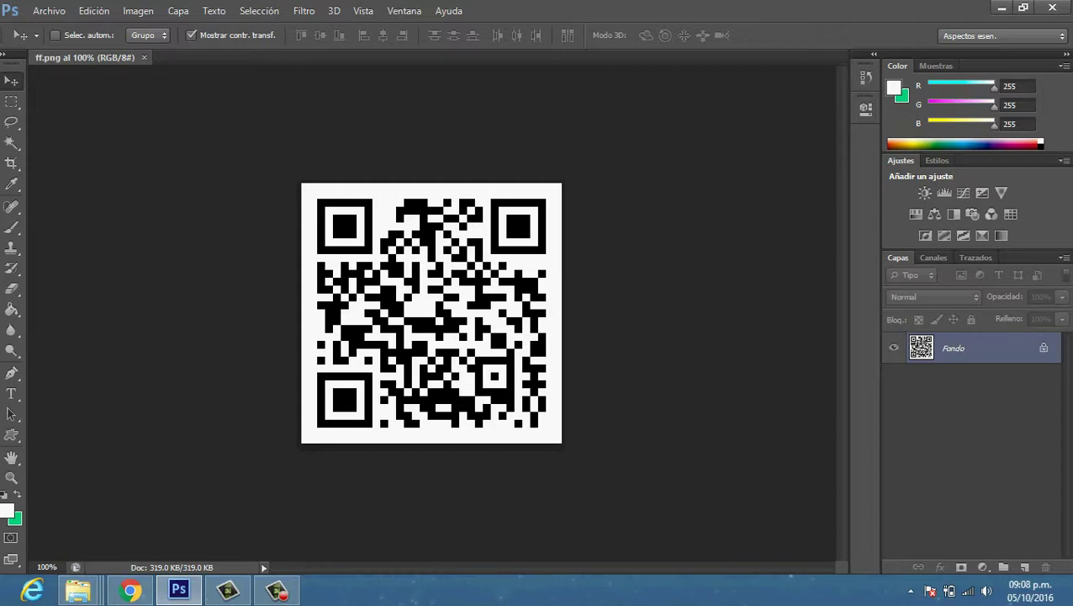
double_click(953, 347)
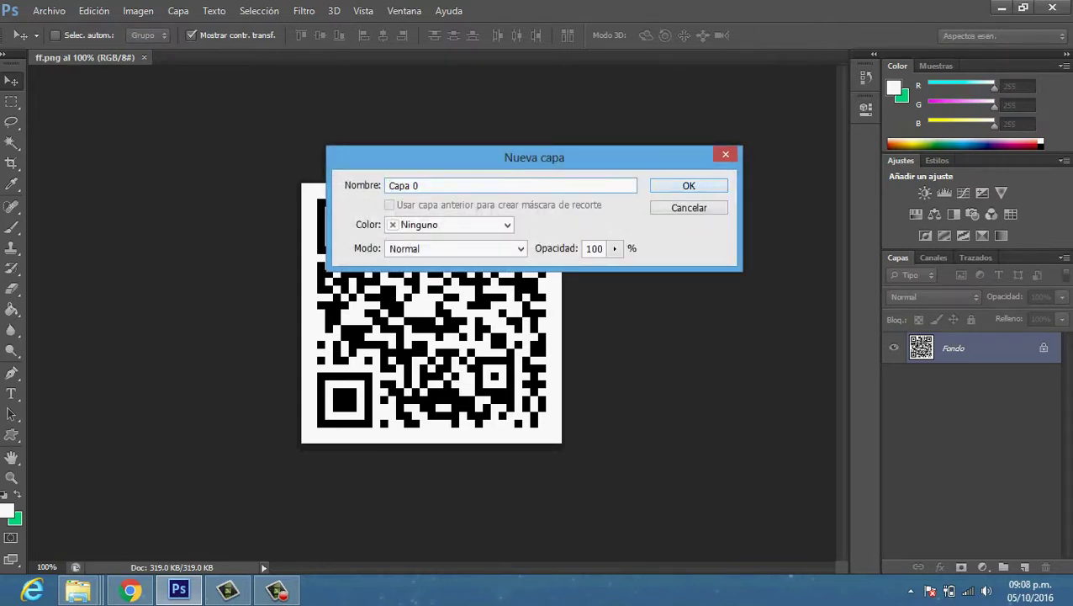
left_click(689, 185)
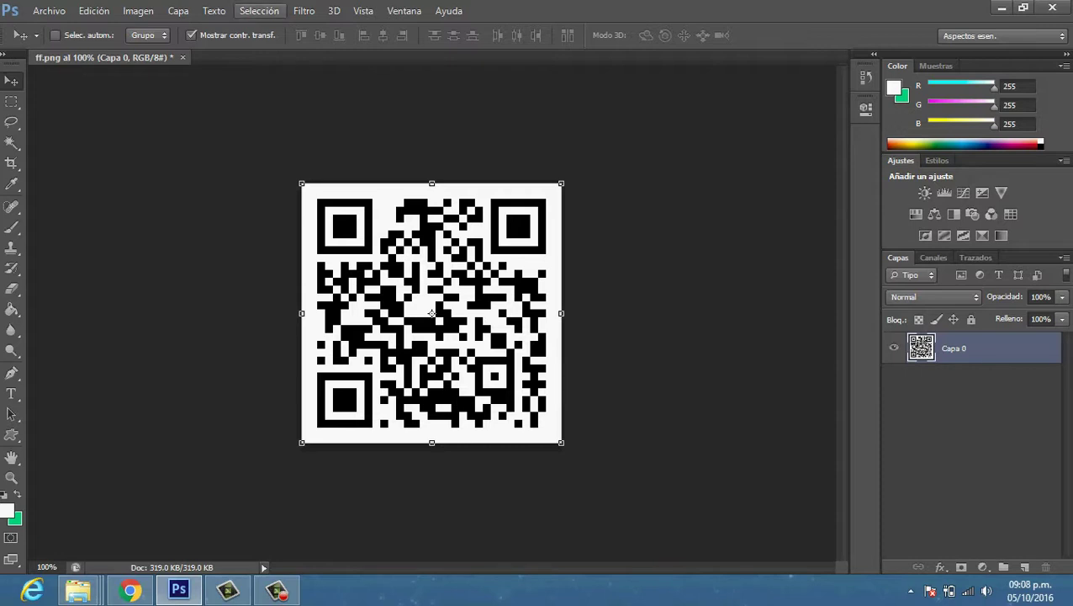
Step: Select the white with Gama de colores at fuzziness 80, delete it, then deselect
left_click(259, 10)
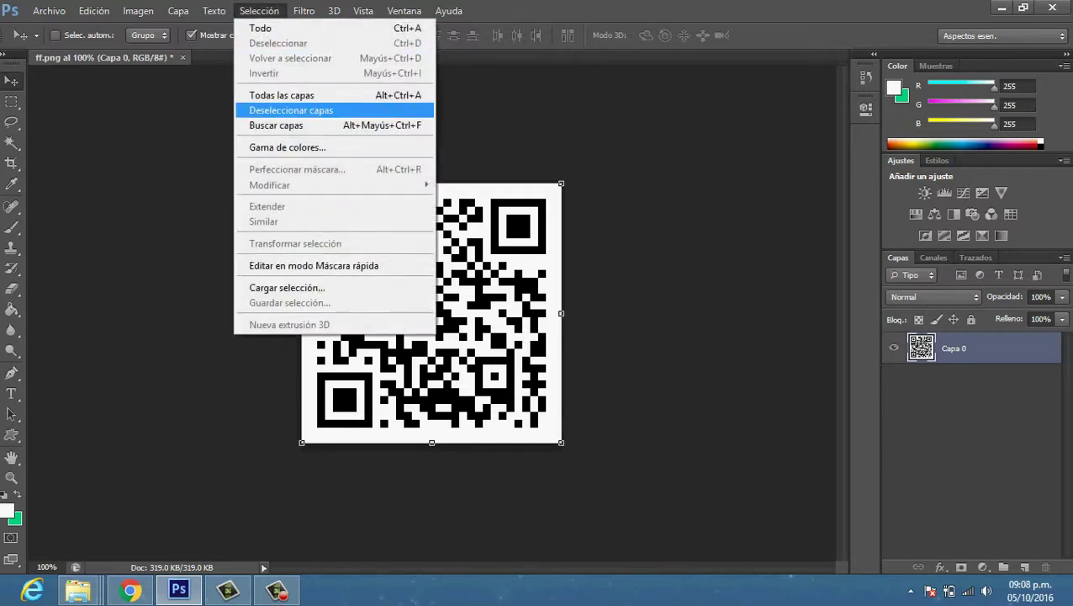
left_click(287, 147)
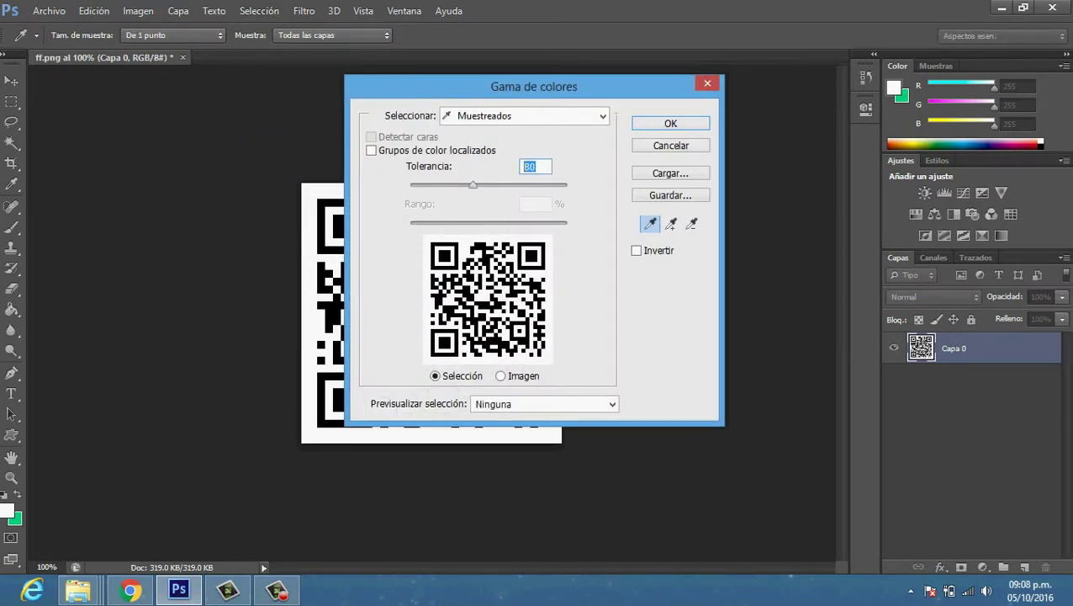
type("80")
key("Return")
key("v")
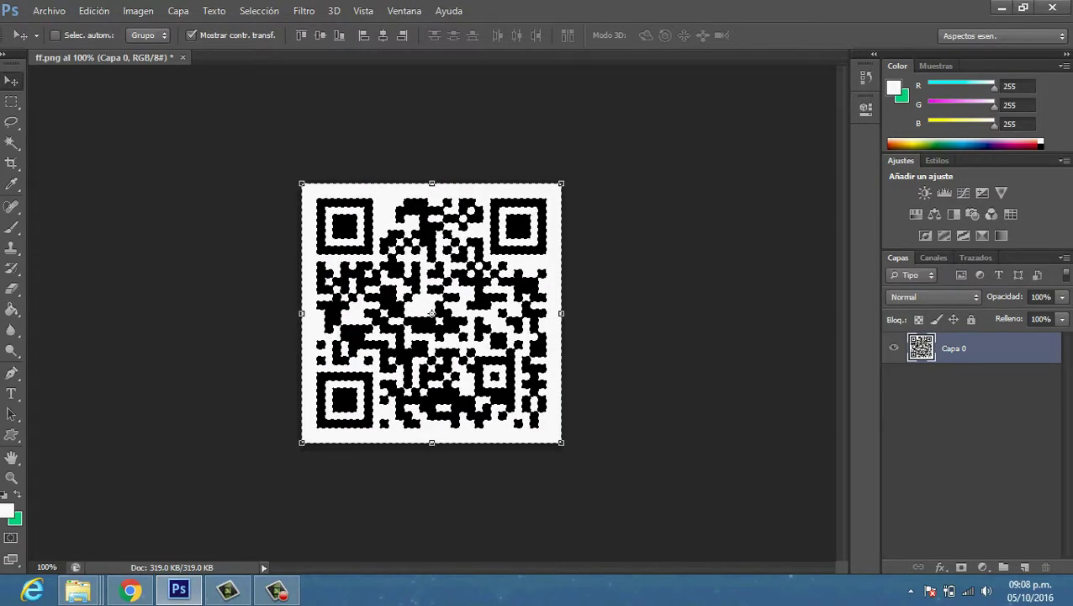
key("Delete")
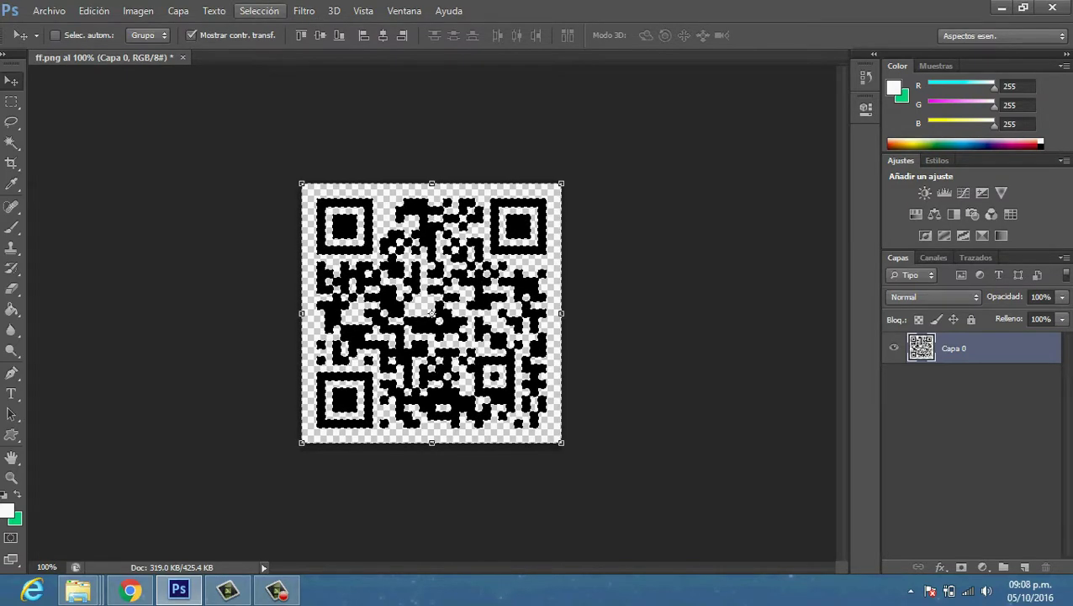
left_click(259, 10)
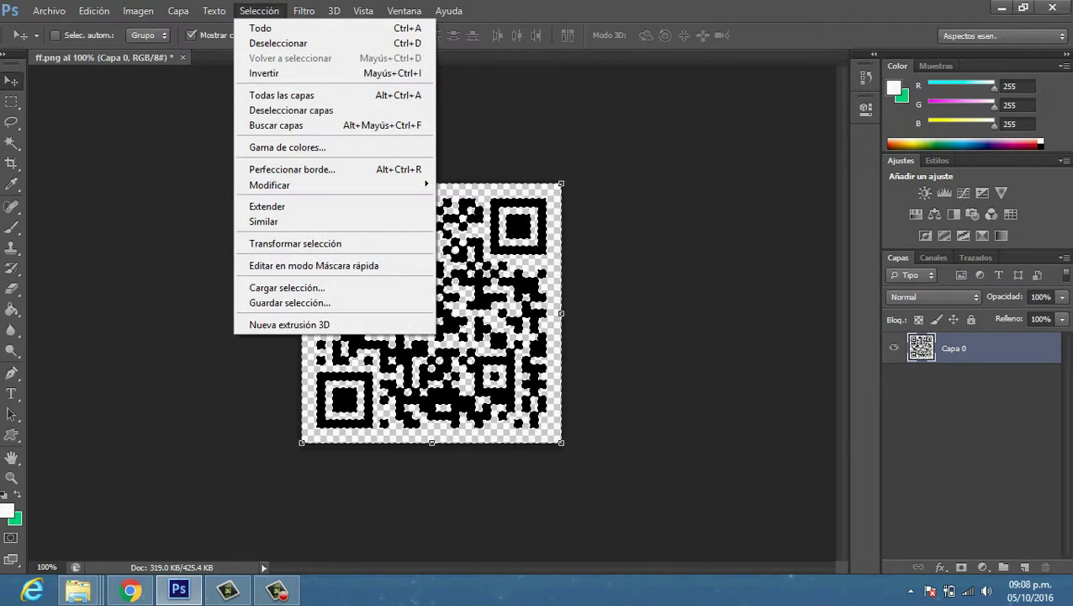
left_click(277, 43)
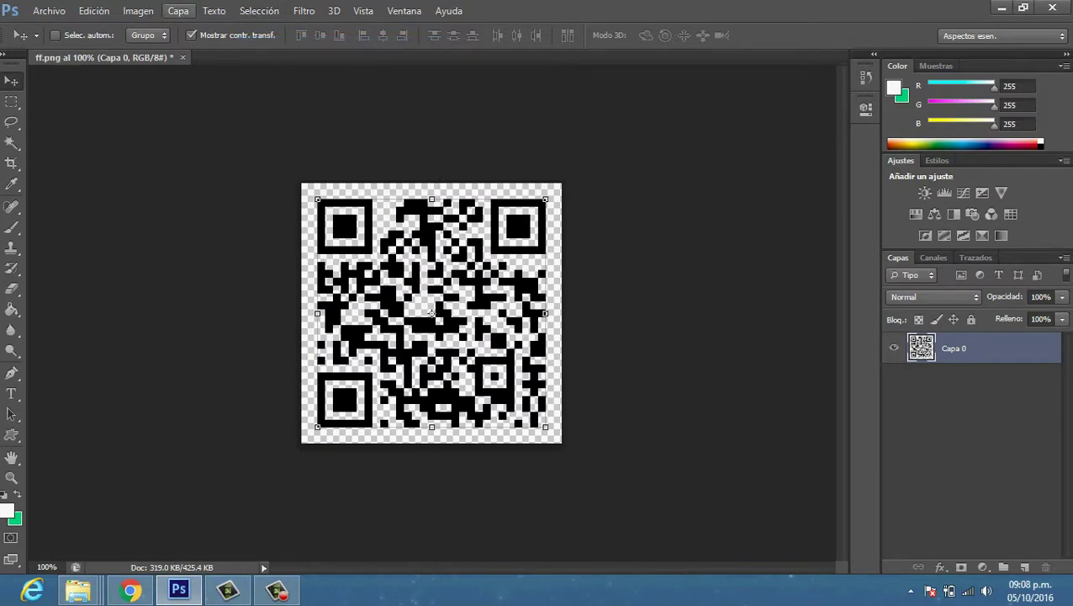
Step: Create a new layer named fondo and hide the Capa 0 layer
left_click(178, 11)
mouse_move(193, 29)
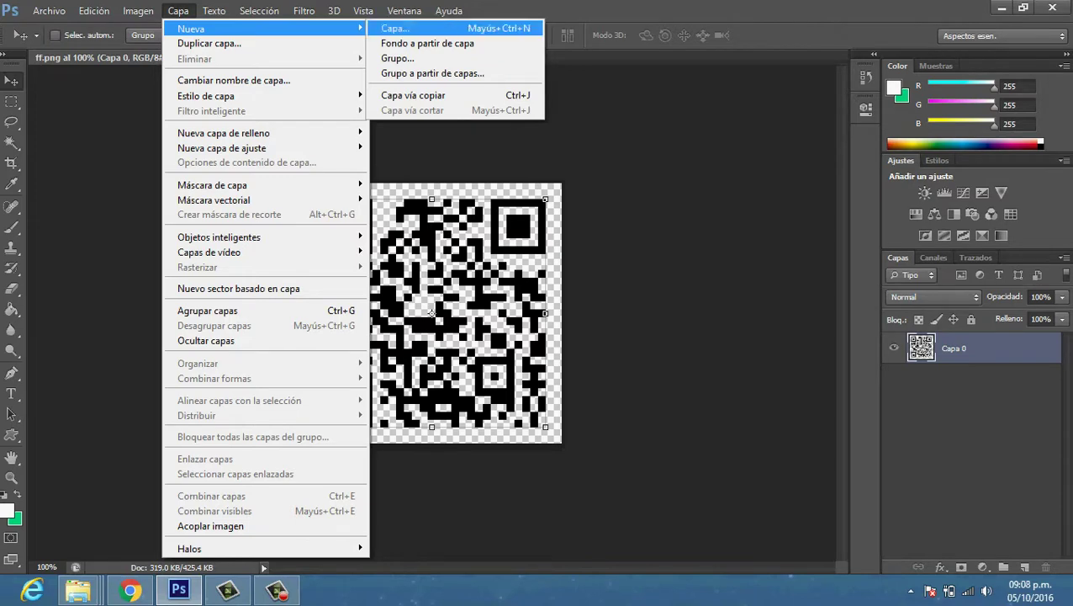
left_click(395, 27)
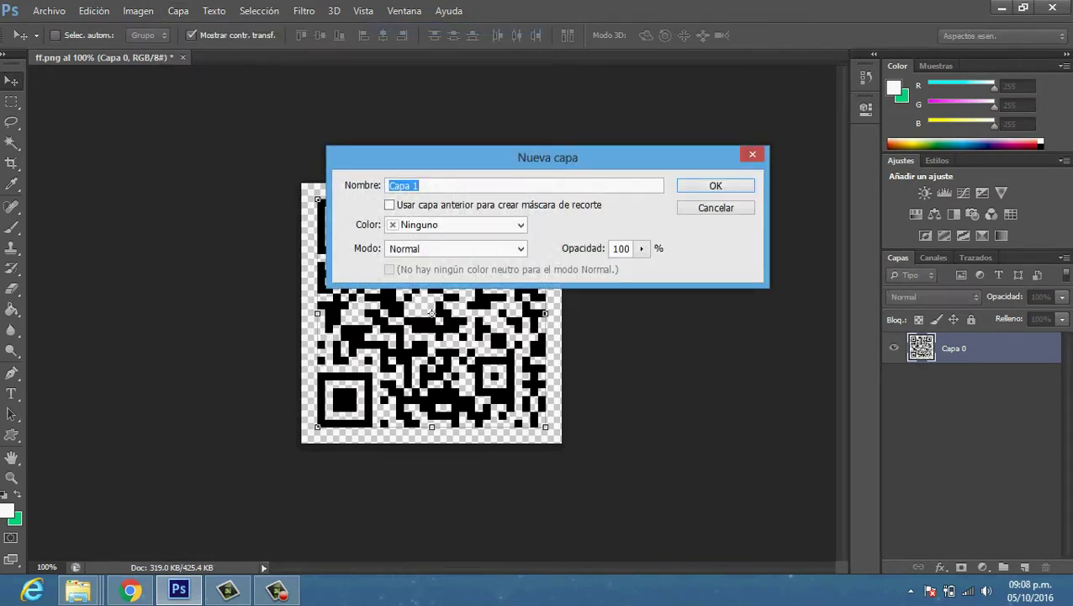
type("fondo")
key("Return")
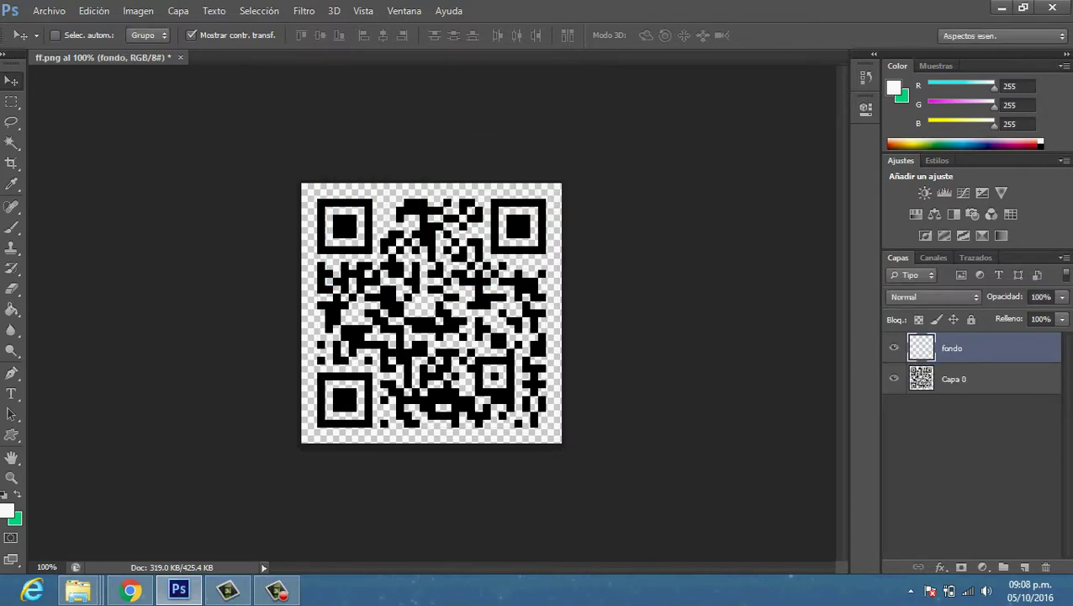
left_click(894, 379)
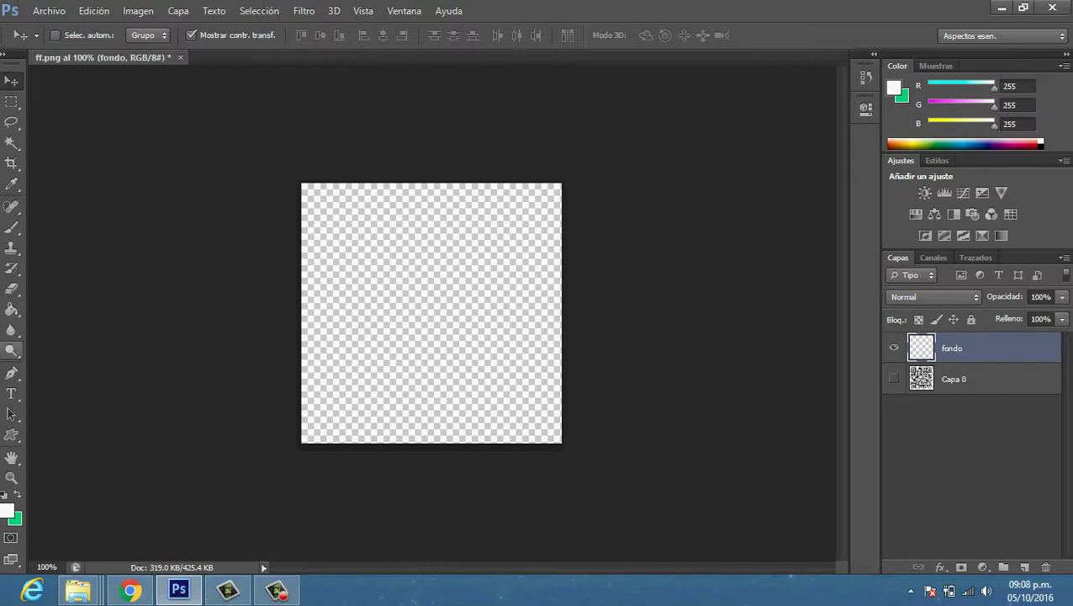
Step: Paint-bucket fill fondo with white, show Capa 0 again, and move fondo beneath it
left_click(12, 309)
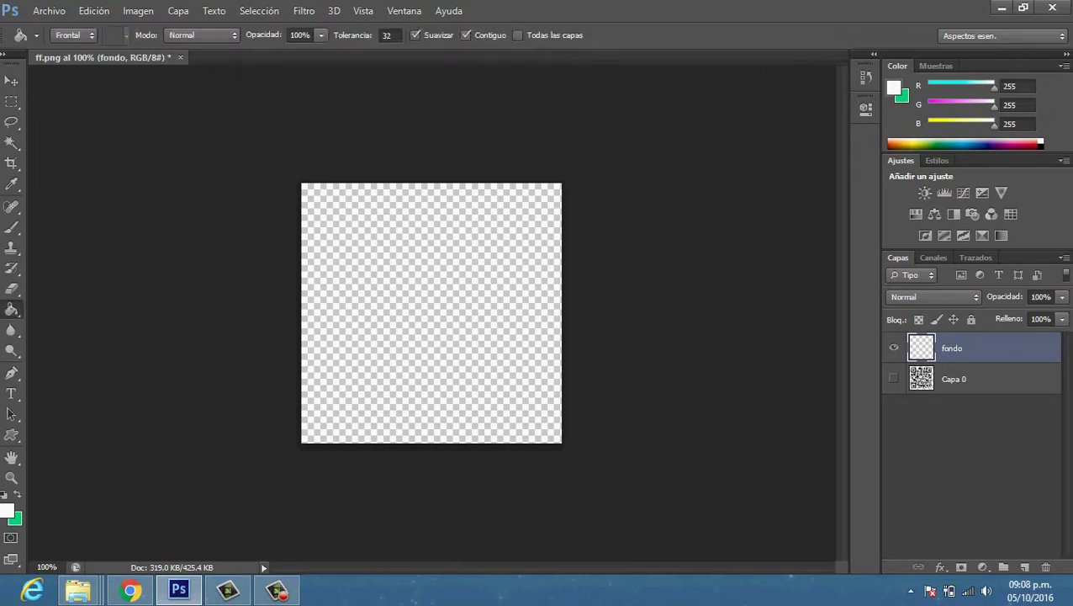
left_click(430, 313)
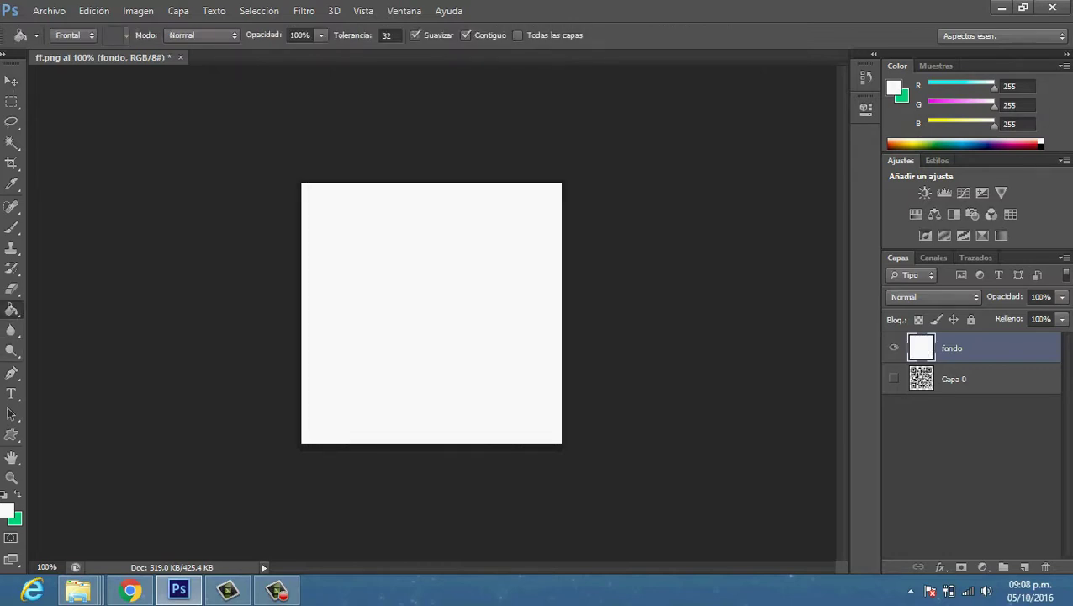
left_click(893, 377)
left_click_drag(950, 348, 951, 396)
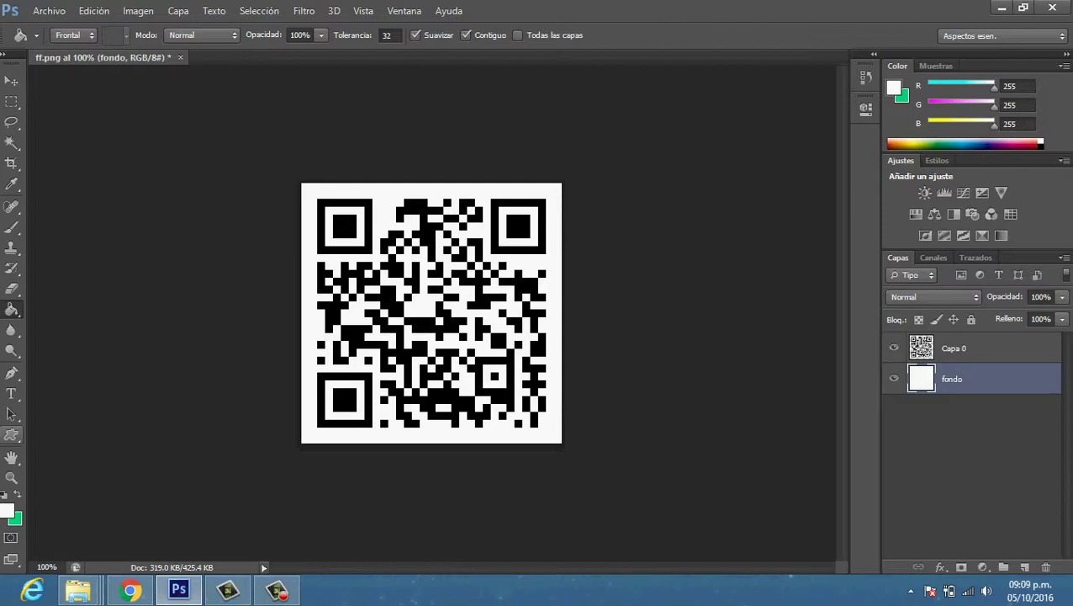
Step: Draw a black standing-person custom shape over the QR code's centre
left_click(12, 434)
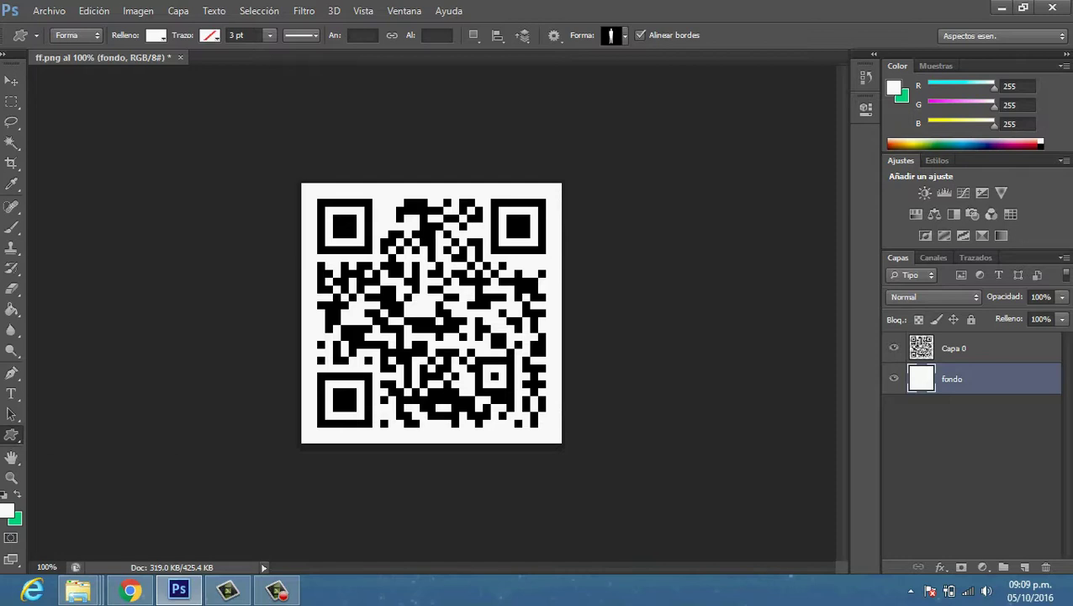
left_click(624, 35)
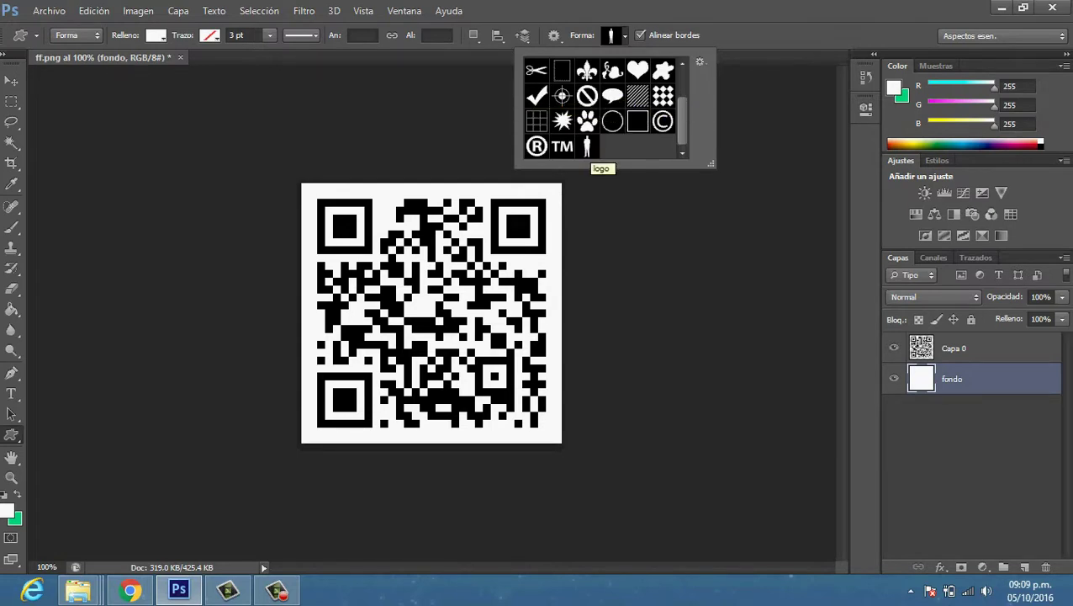
left_click(587, 147)
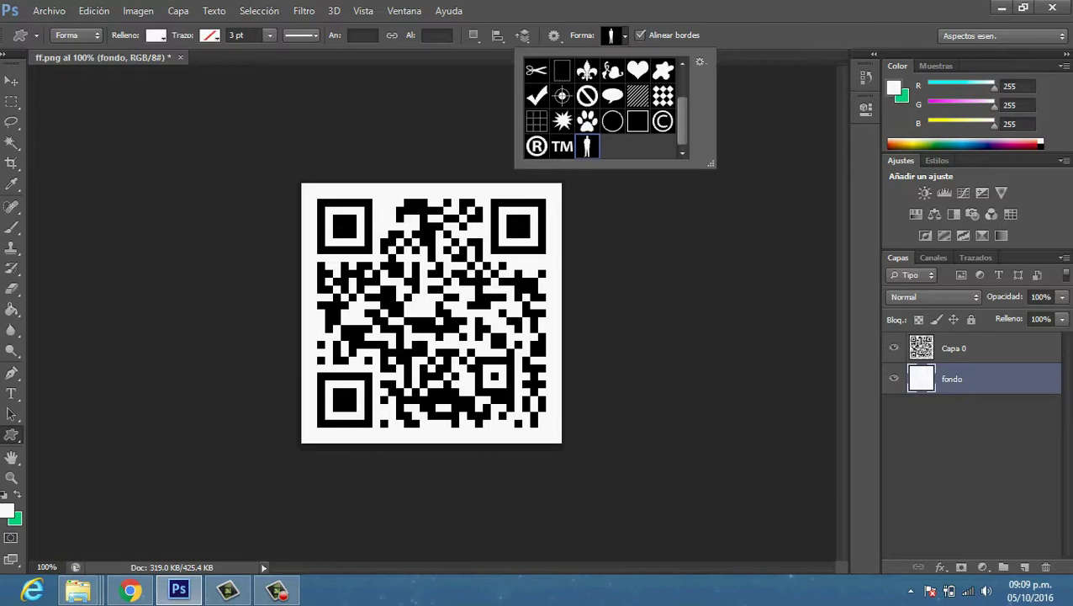
left_click_drag(419, 286, 441, 353)
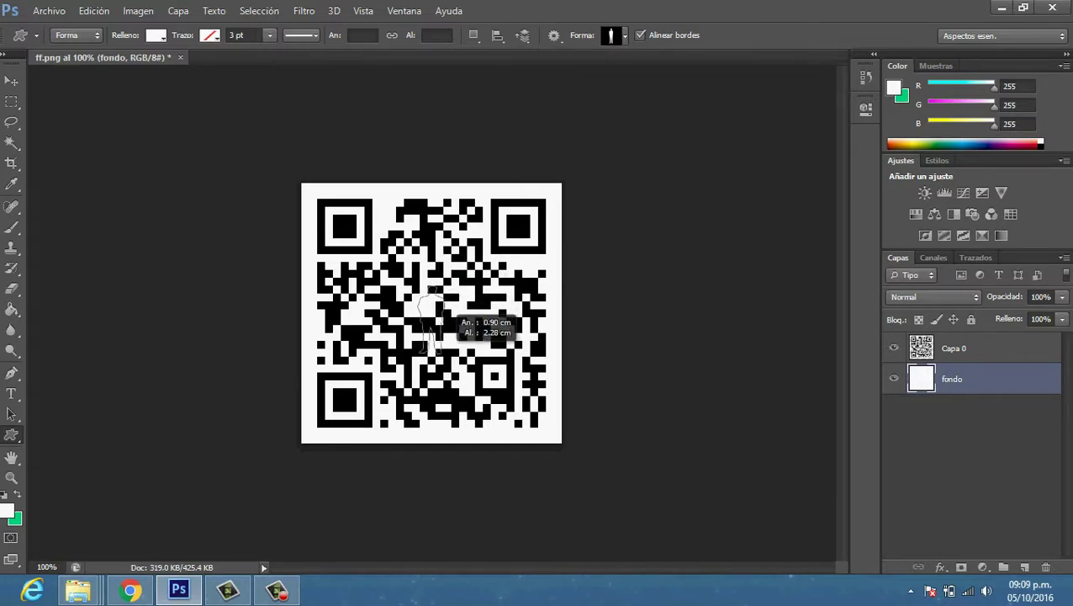
left_click_drag(441, 353, 440, 353)
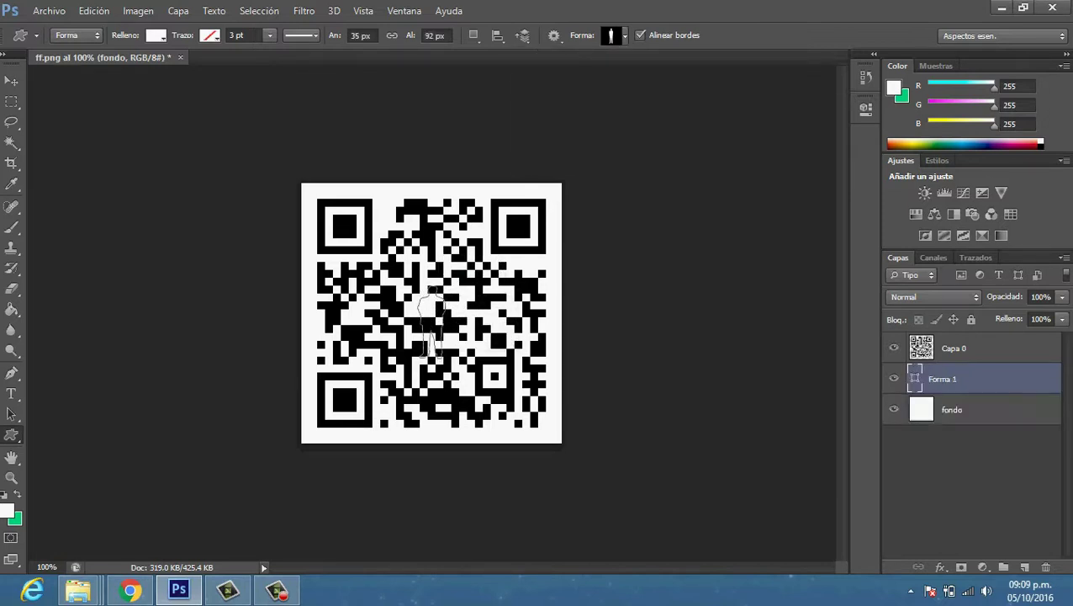
left_click(155, 35)
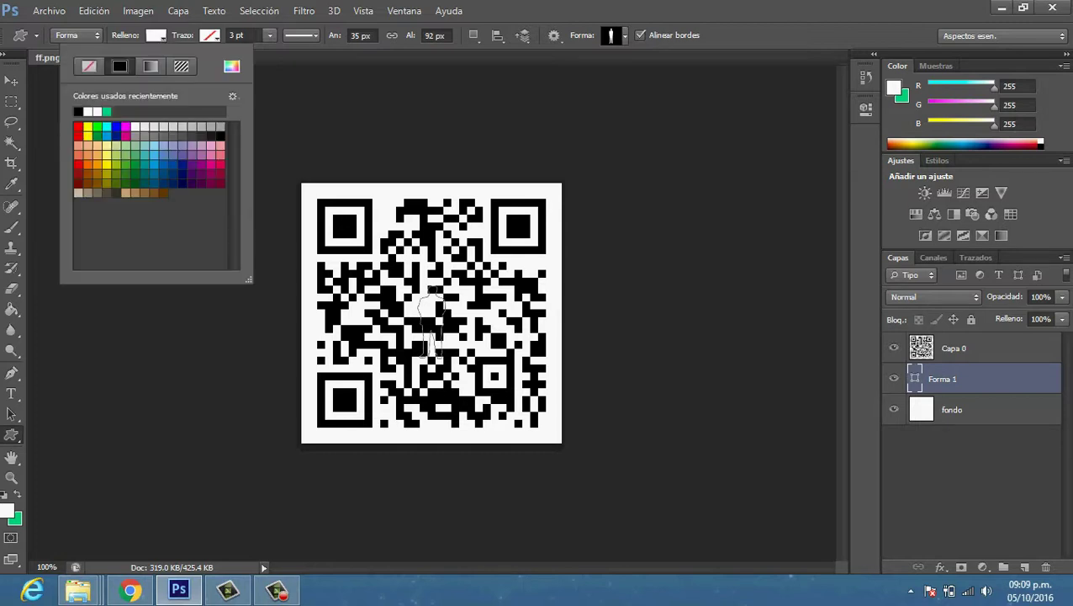
left_click(77, 111)
key("Return")
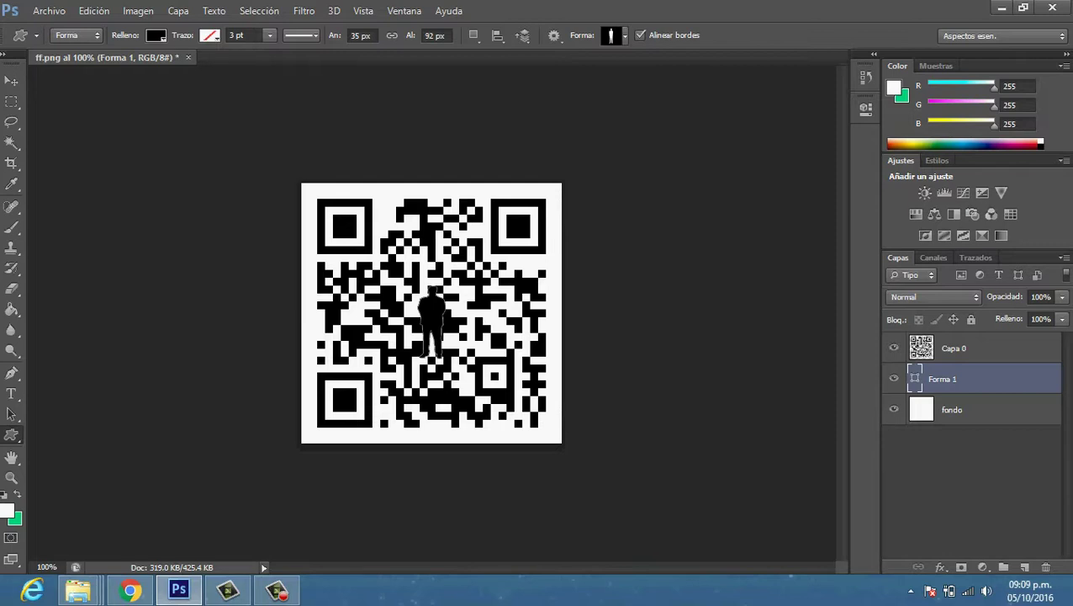
Step: Align Forma 1 with fondo on horizontal and vertical centres, then select Forma 1 alone
key("shift+alt+bracketleft")
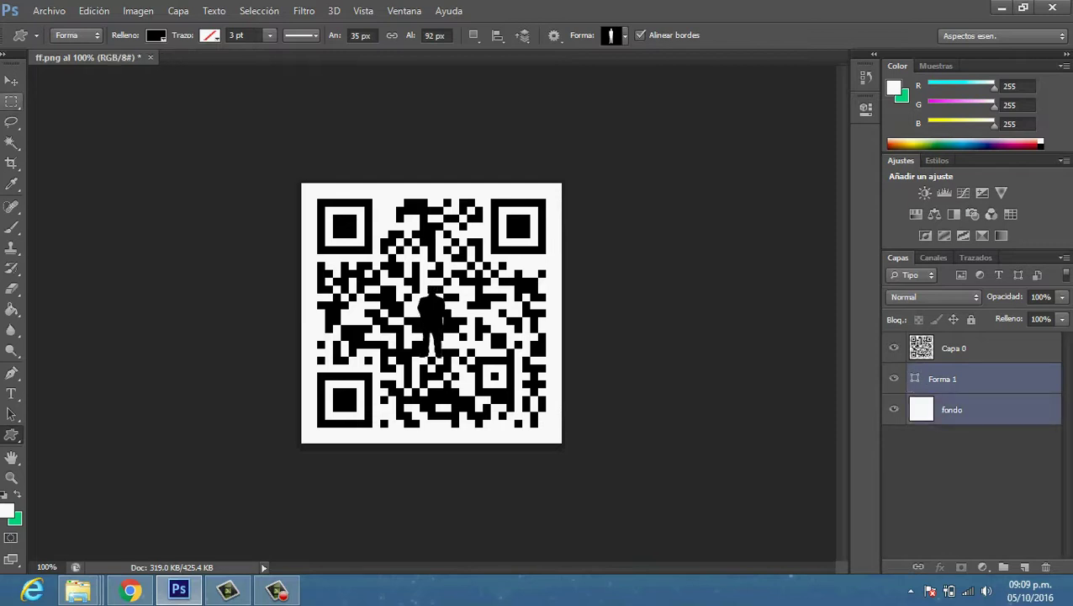
key("v")
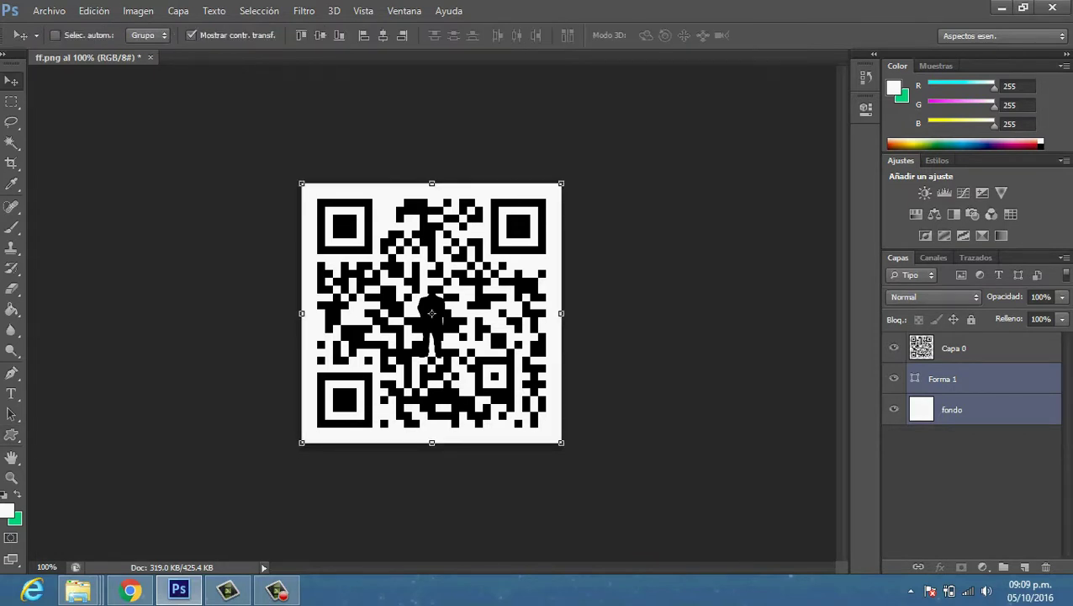
left_click(320, 34)
left_click(320, 35)
left_click(942, 378)
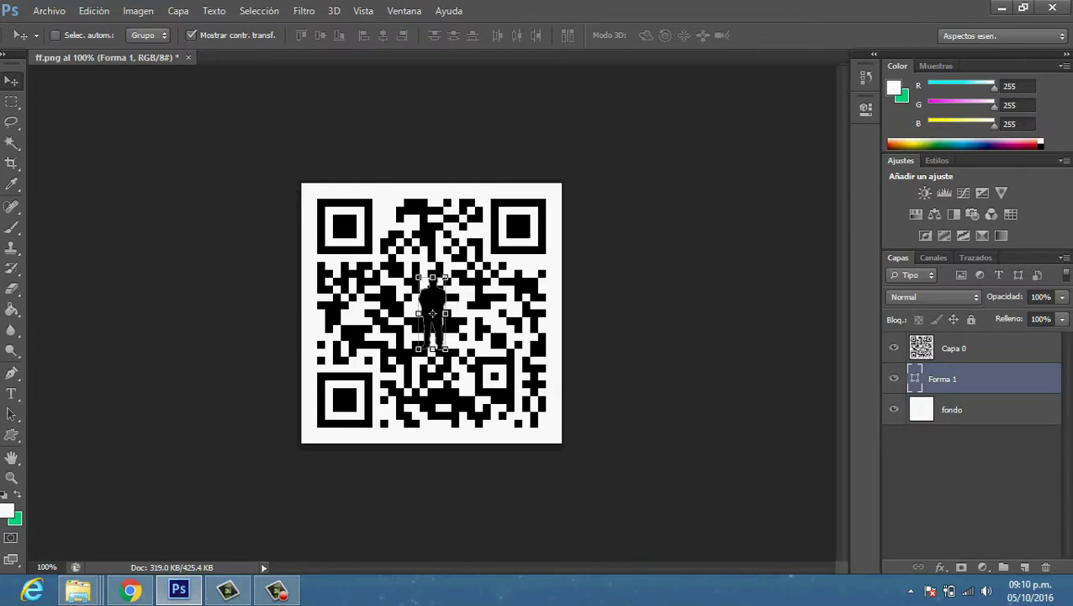
Step: Rasterize the Forma 1 layer with Rasterizar capa
right_click(942, 379)
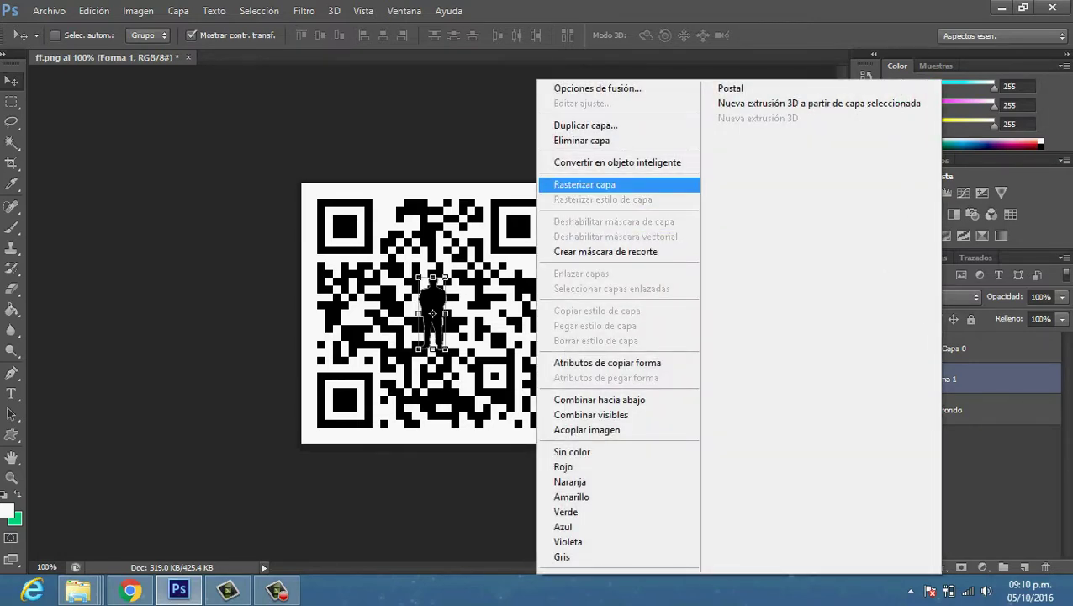
left_click(589, 184)
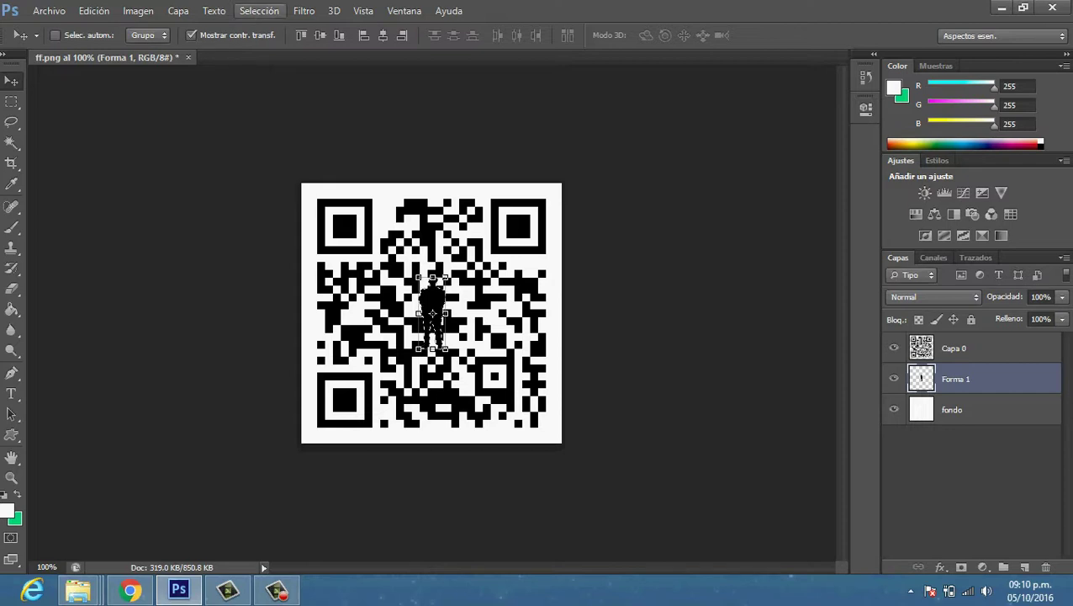
Step: Expand the silhouette selection by 5 píxeles via Selección > Modificar > Expandir
left_click(259, 10)
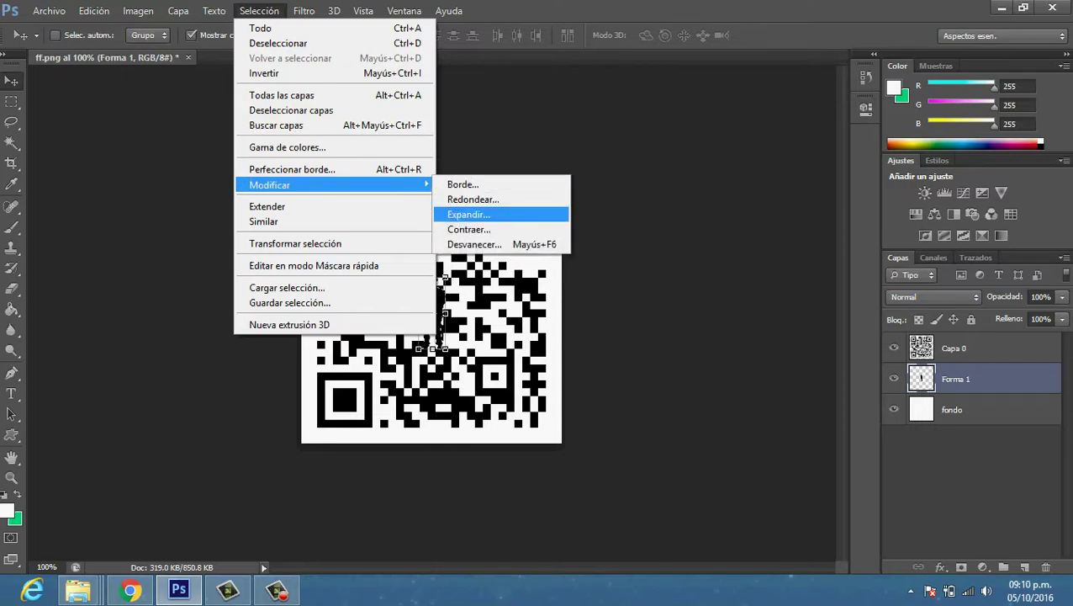
left_click(468, 214)
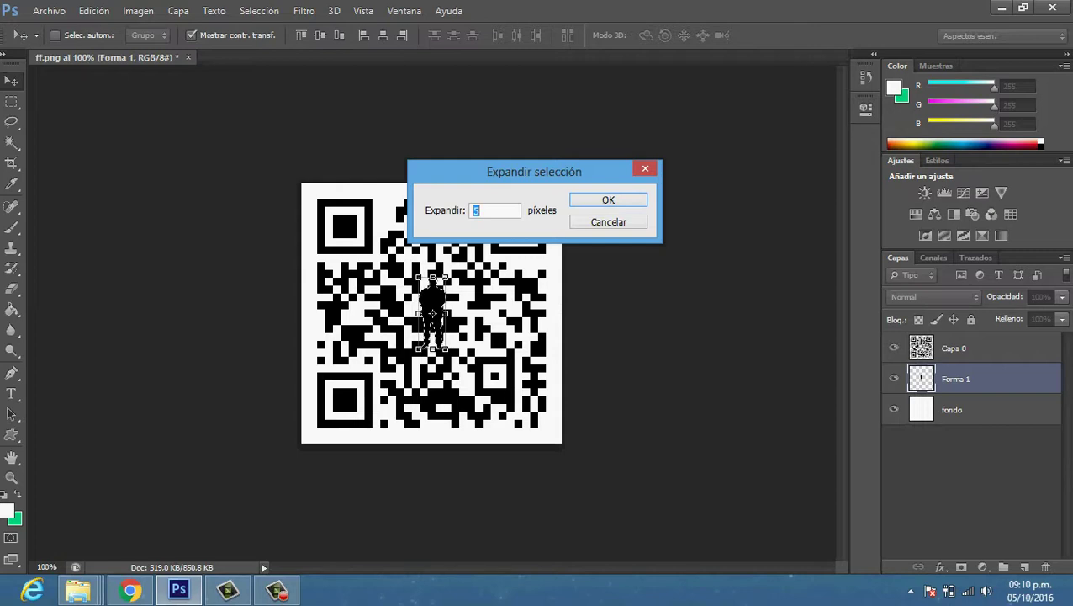
type("5")
key("Return")
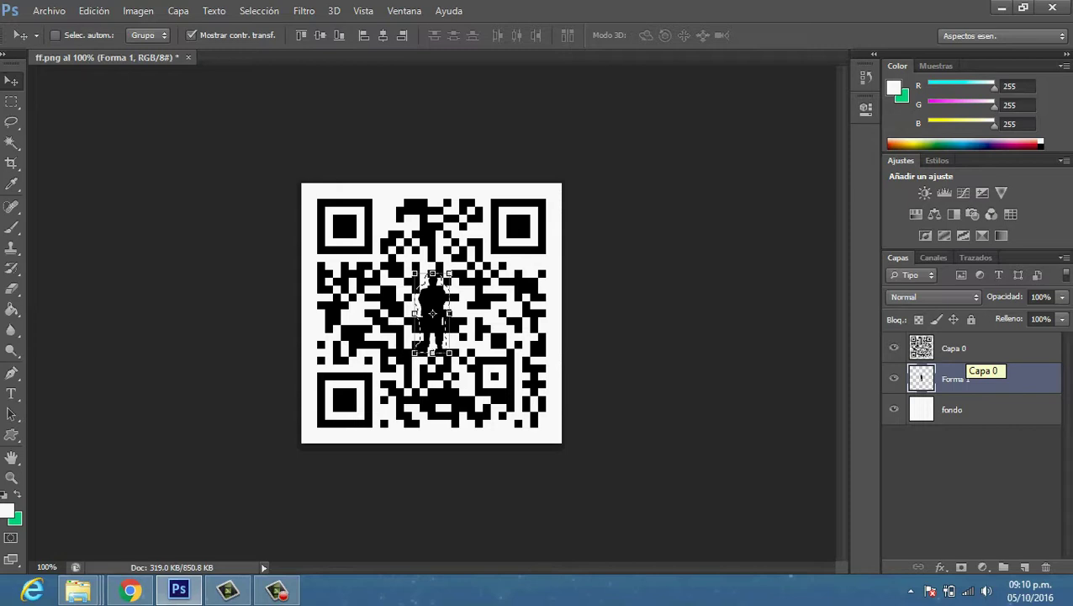
Step: Add a layer mask to Capa 0 from the selection and invert it in Propiedades
left_click(959, 352)
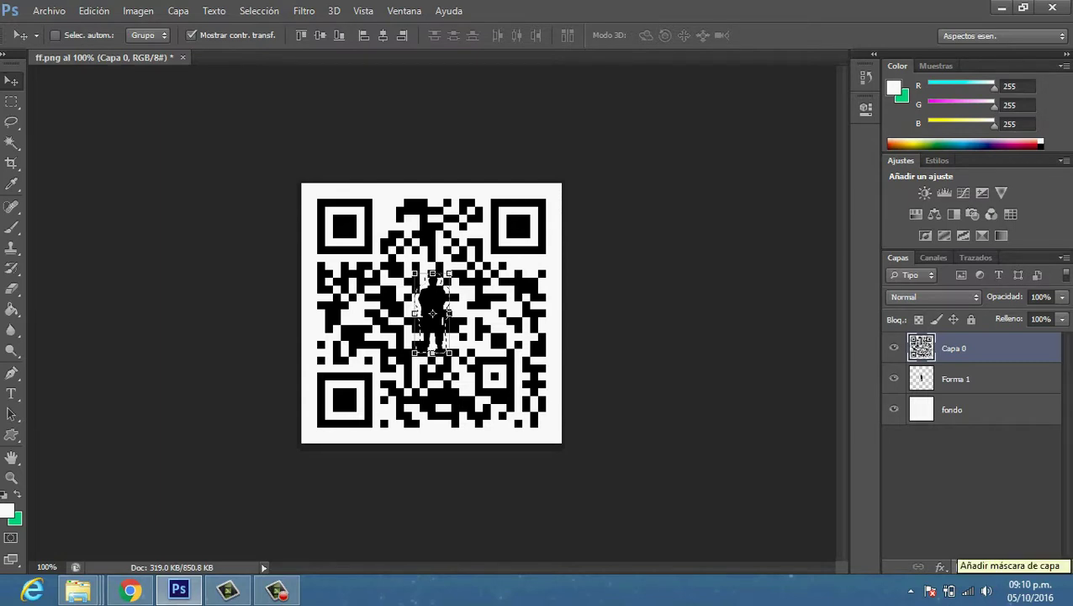
left_click(962, 567)
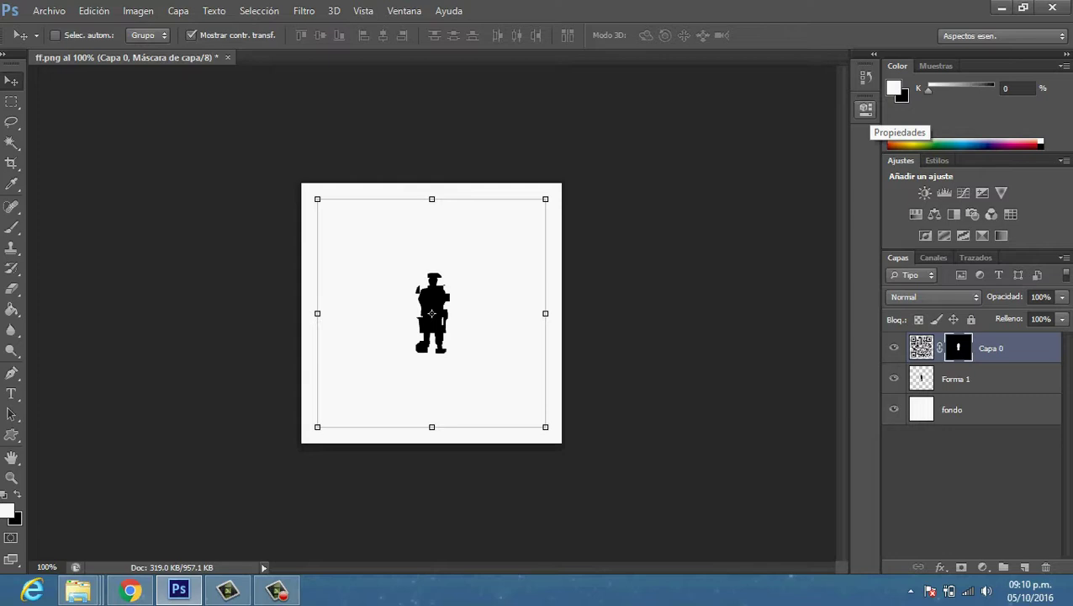
left_click(866, 110)
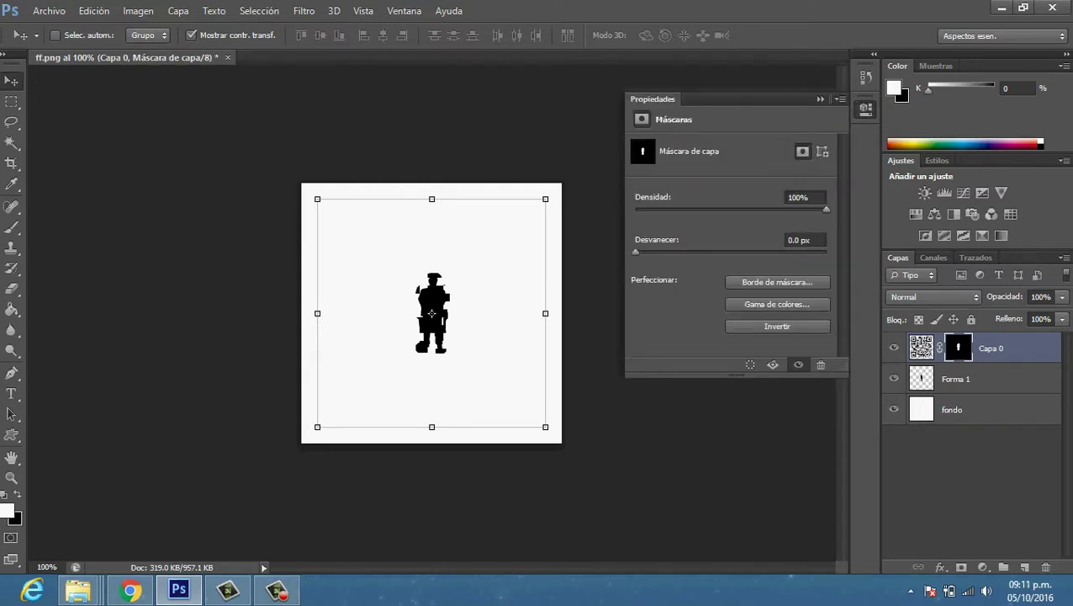
left_click(778, 326)
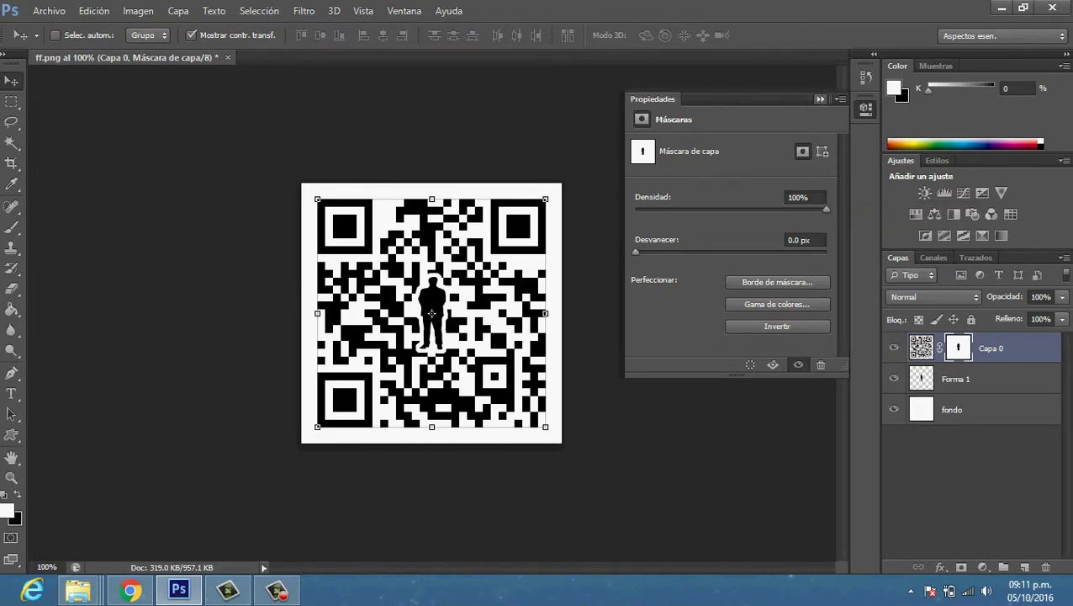
left_click(867, 109)
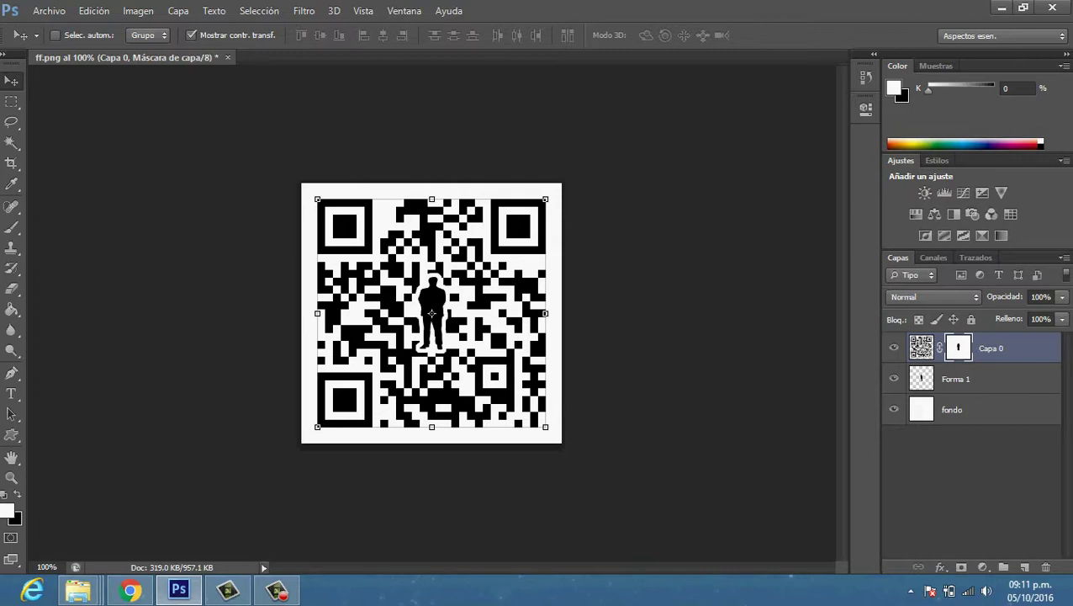
Step: Merge Forma 1 and Capa 0 with Ctrl+E and bring up the merged layer's options
left_click(956, 379, "shift")
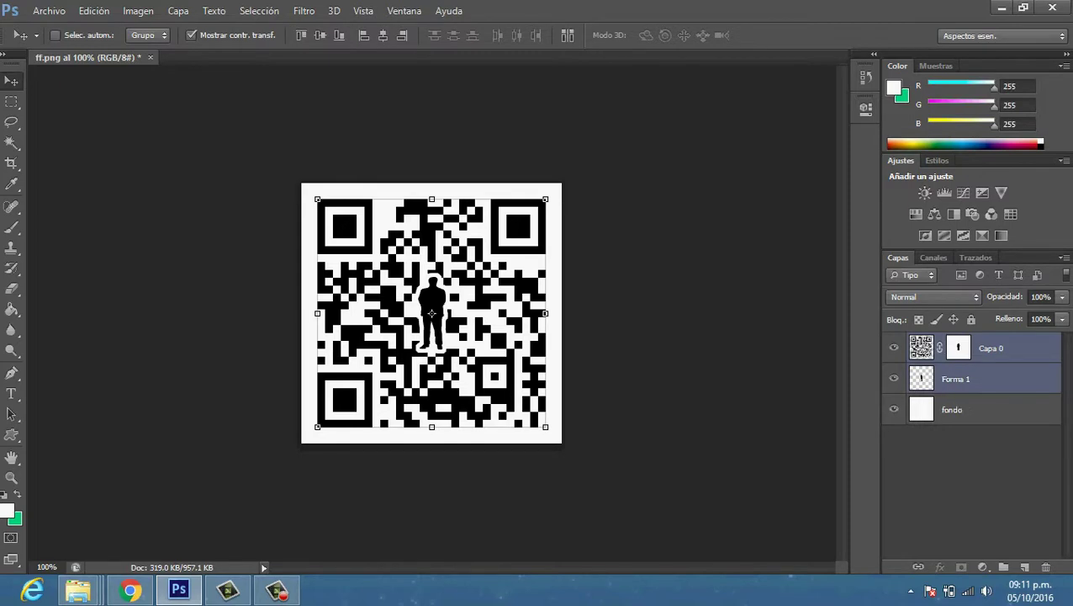
key("ctrl+e")
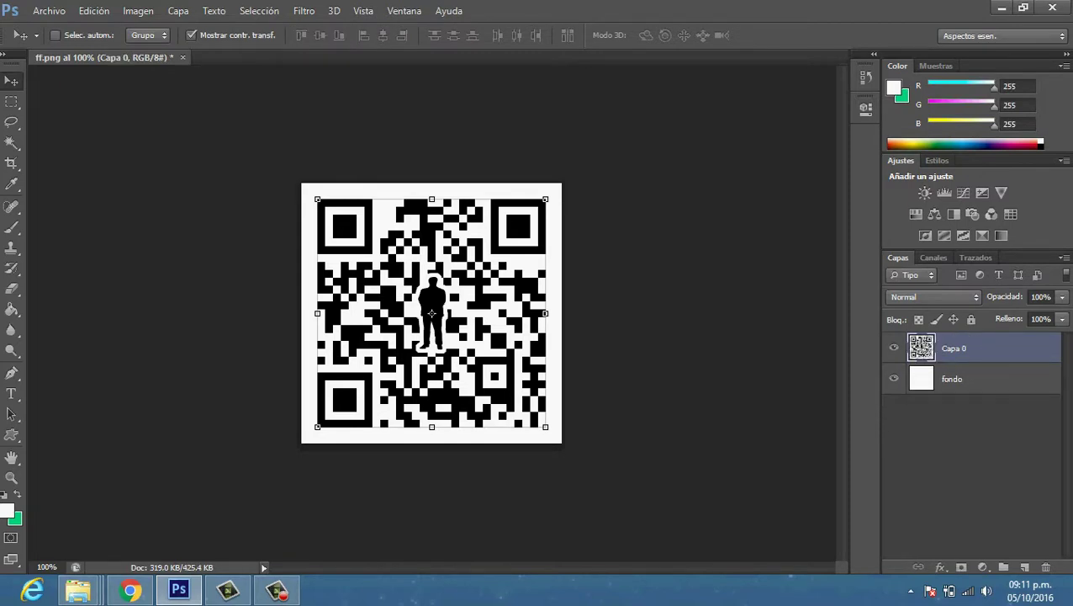
right_click(925, 347)
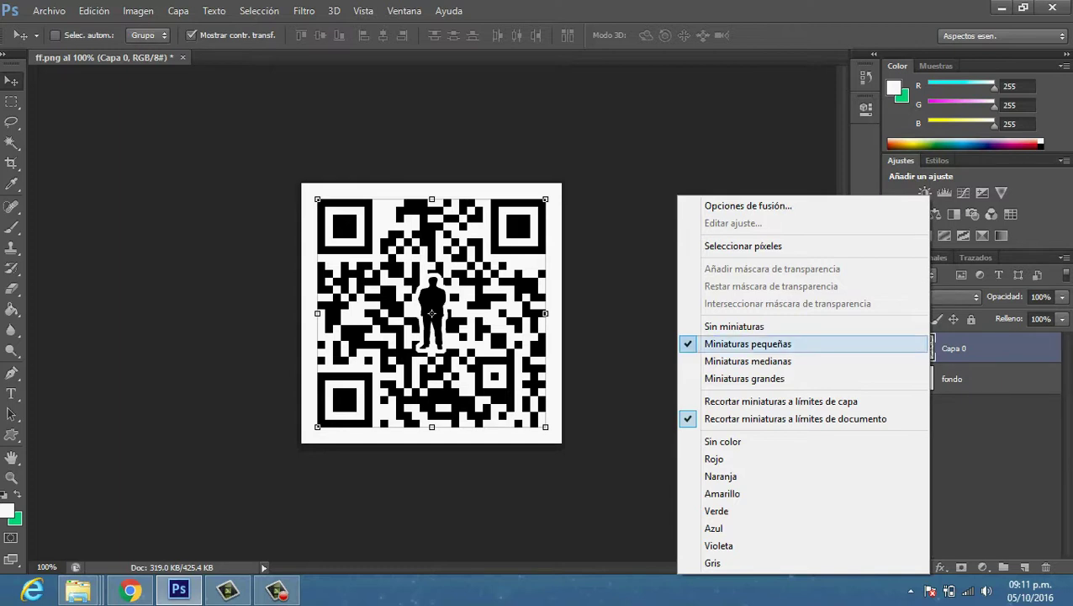
key("Escape")
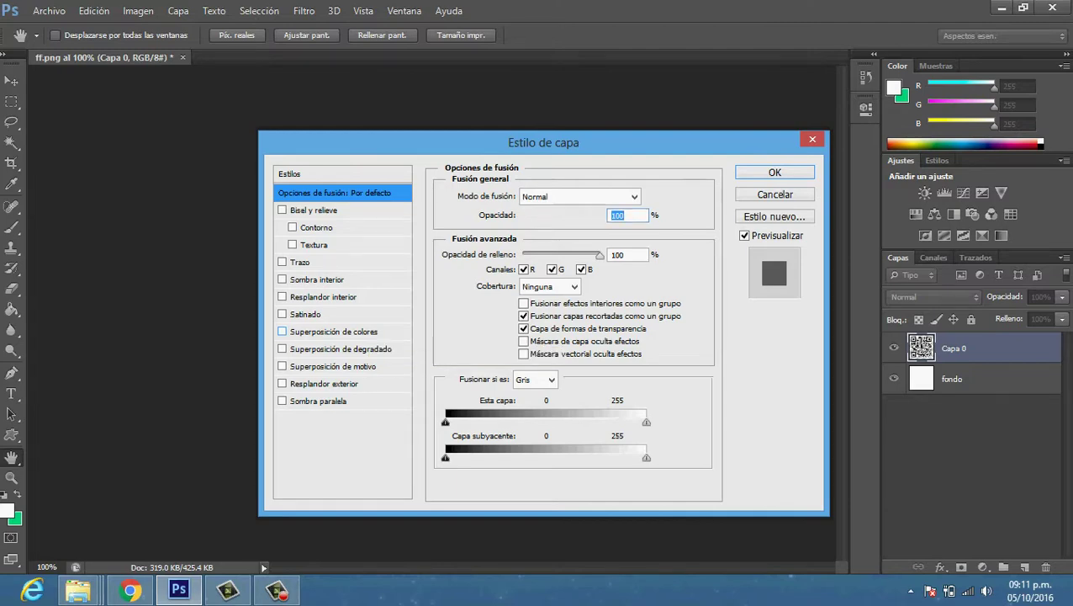
Step: Preview a red Superposición de colores on Capa 0, then cancel the Estilo de capa dialog
left_click(353, 331)
left_click_drag(508, 142, 385, 338)
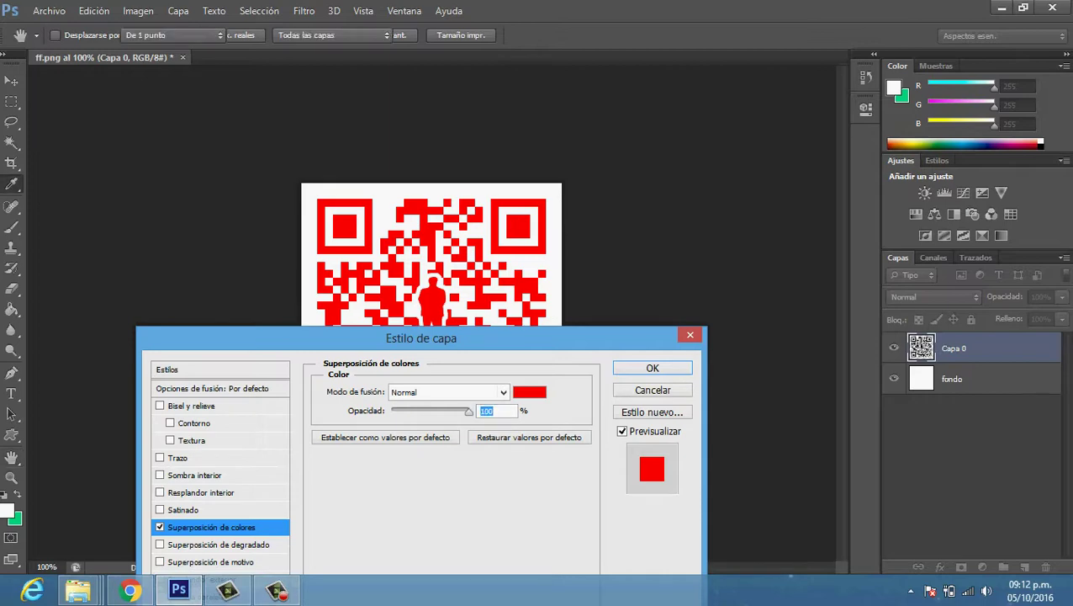
left_click(530, 391)
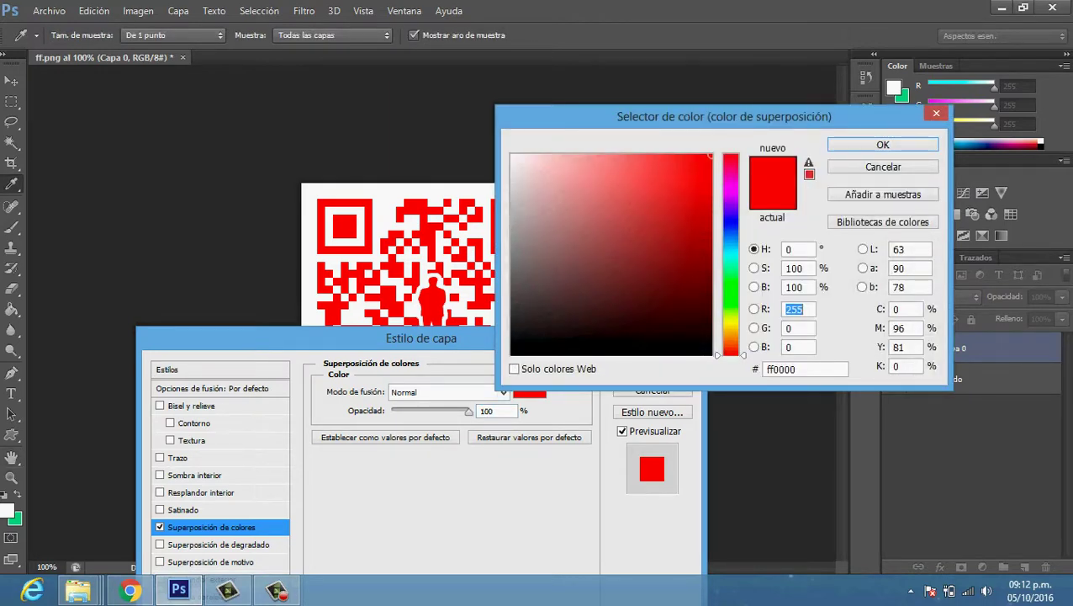
left_click(883, 145)
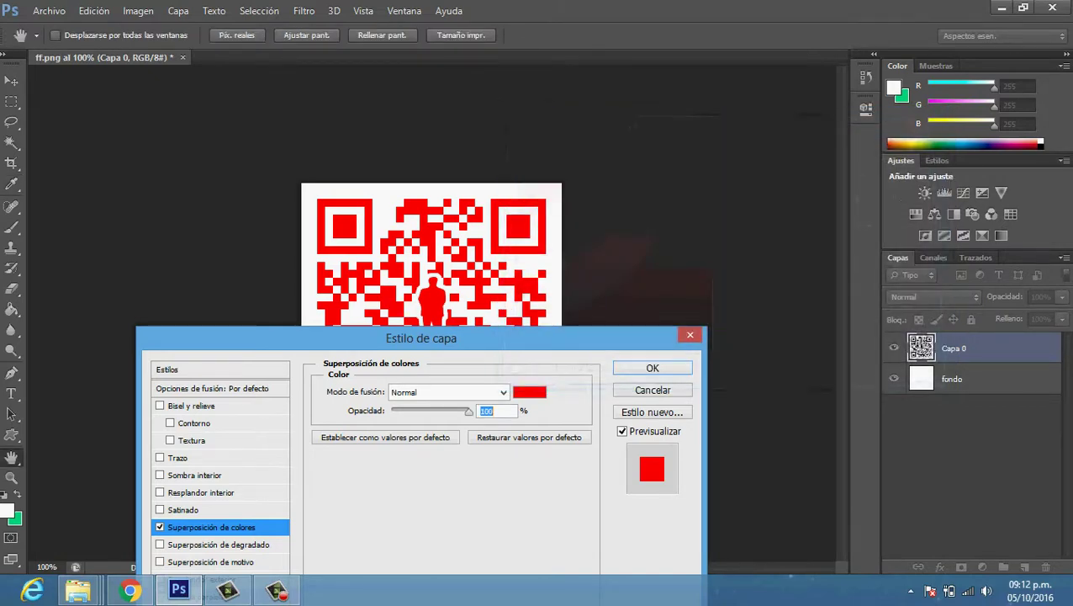
left_click_drag(420, 338, 445, 182)
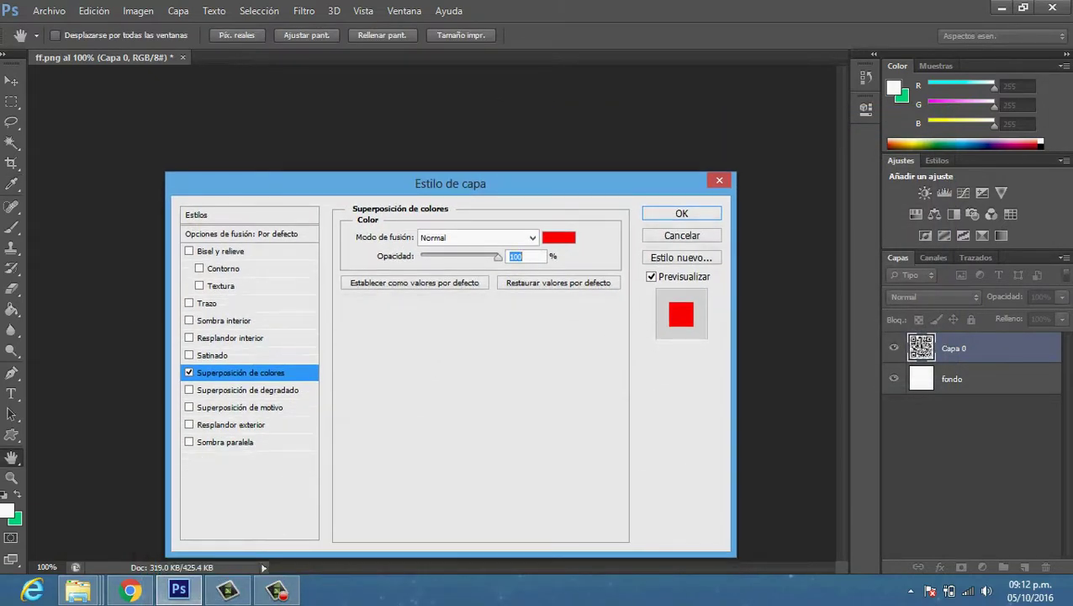
key("Escape")
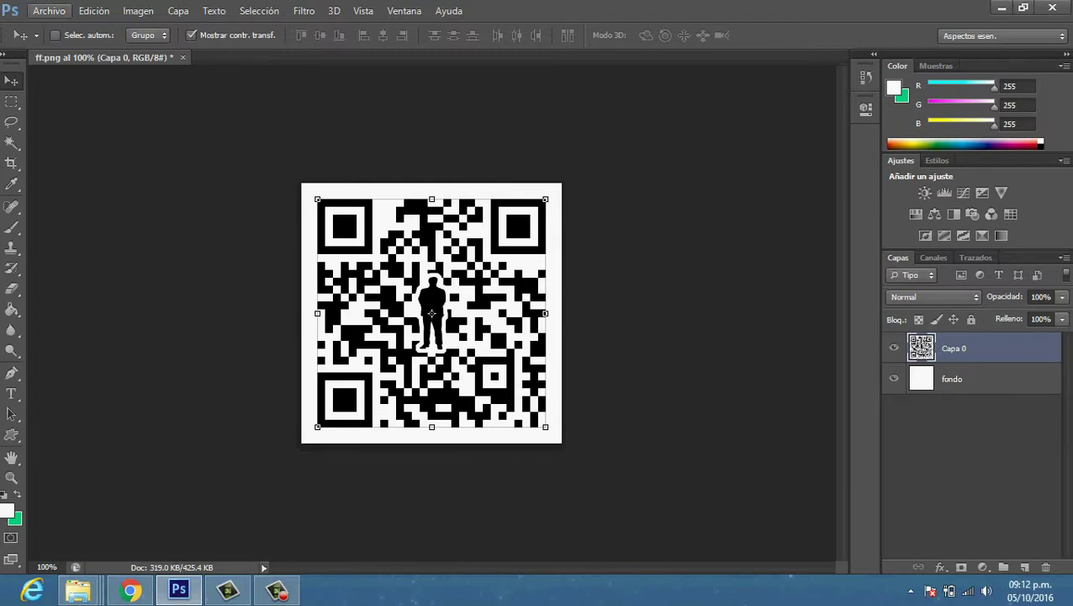
Step: Save the QR design with Guardar como as a JPEG file named qr.jpg
left_click(49, 10)
left_click(76, 201)
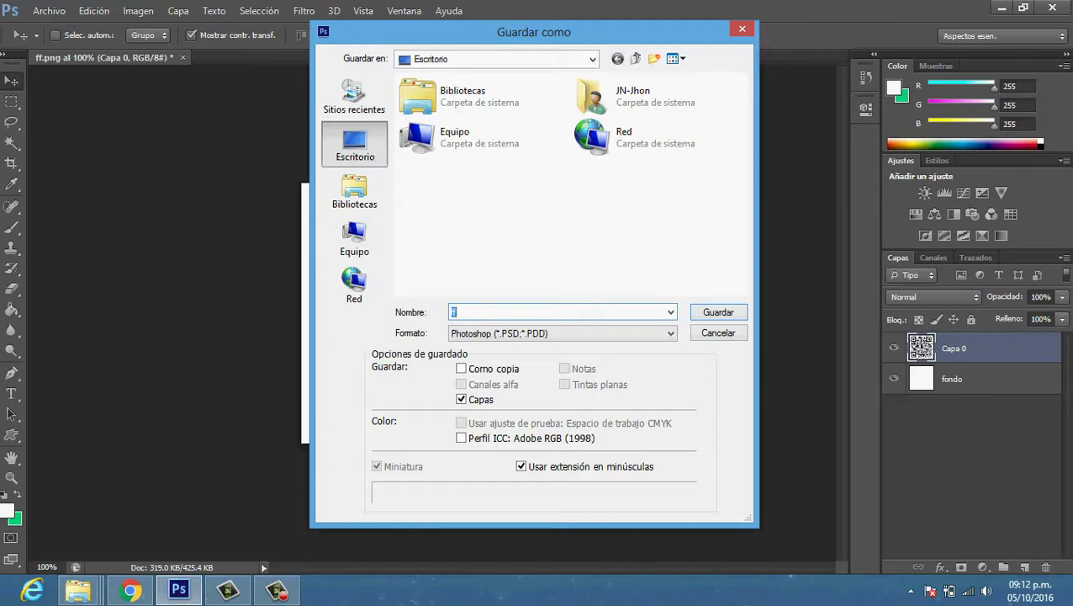
type("qr")
left_click(606, 333)
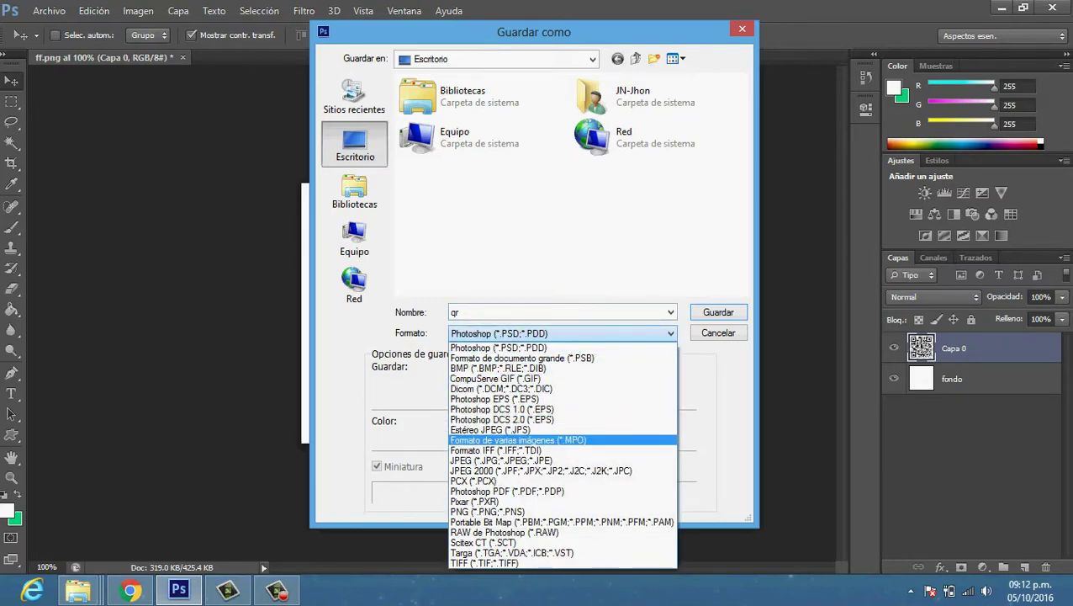
left_click(502, 460)
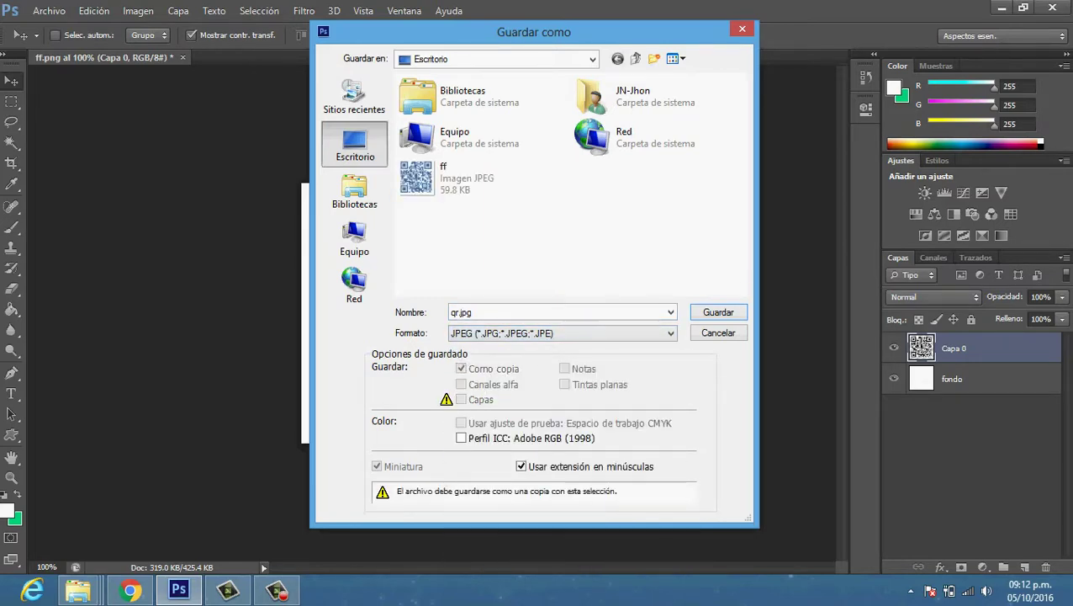
key("Return")
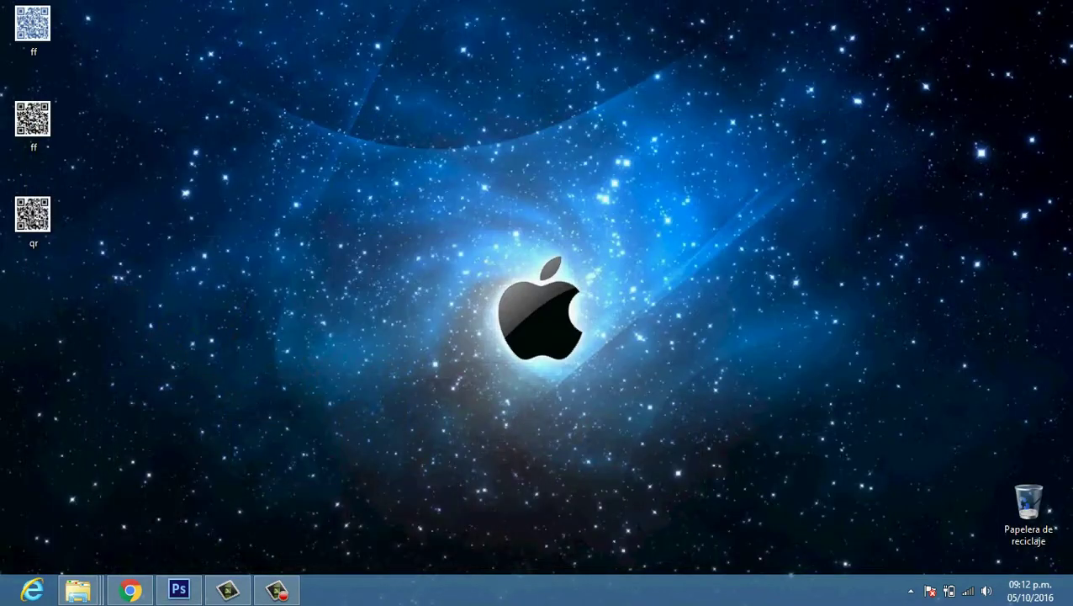
Step: Preview qr.jpg in Windows Photo Viewer to confirm the centred silhouette, then close it
double_click(33, 220)
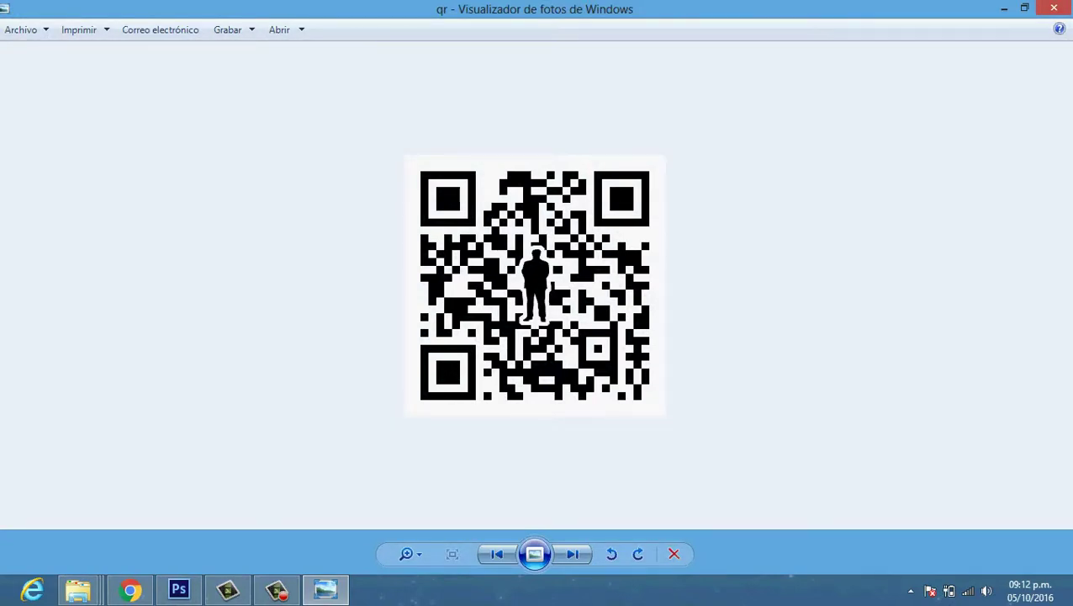
key("alt+F4")
Step: Launch QuickMark from the Start screen, decode qr.jpg as a blog URL, then return to scanning view
key("super")
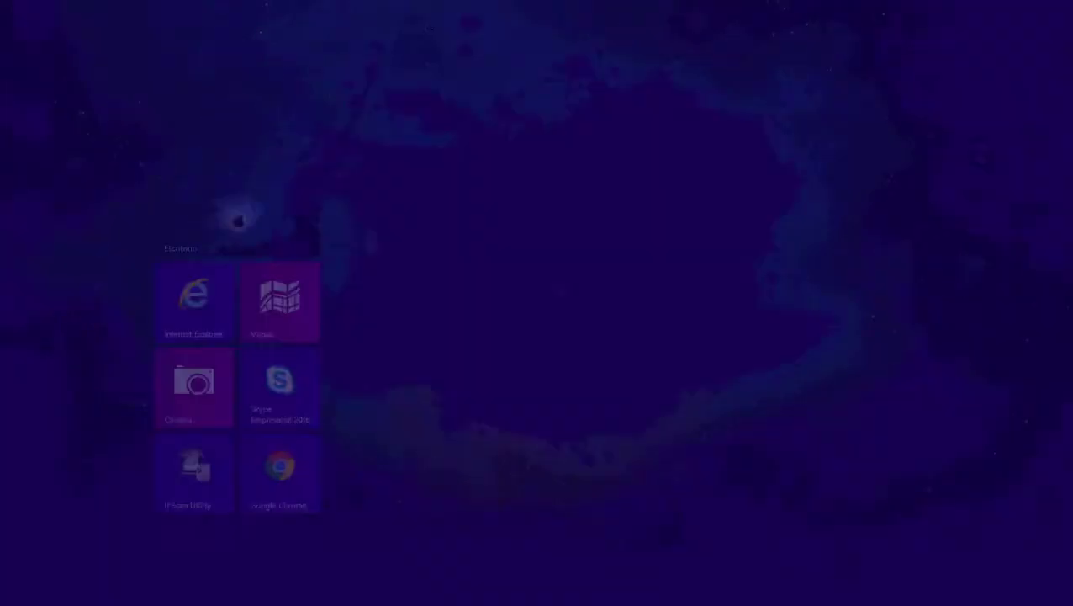
scroll(537, 337, "down", 3)
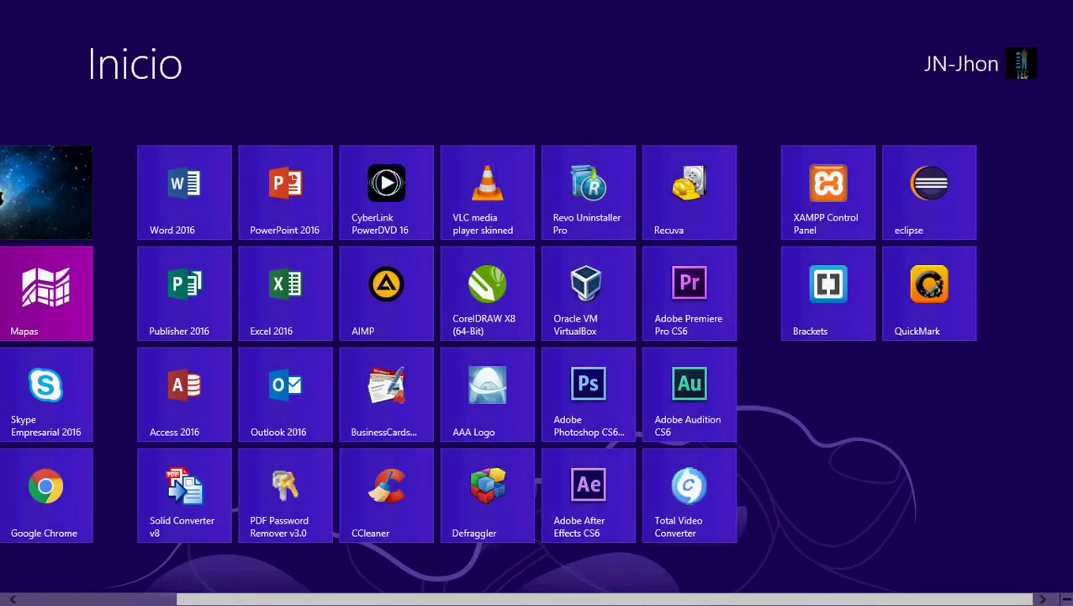
left_click(928, 290)
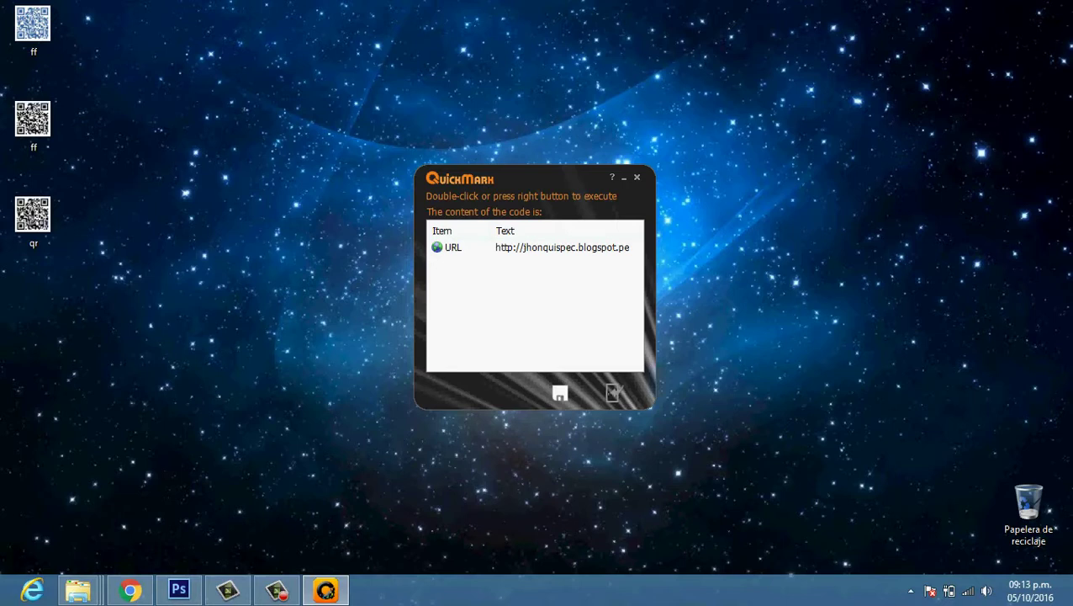
left_click(613, 393)
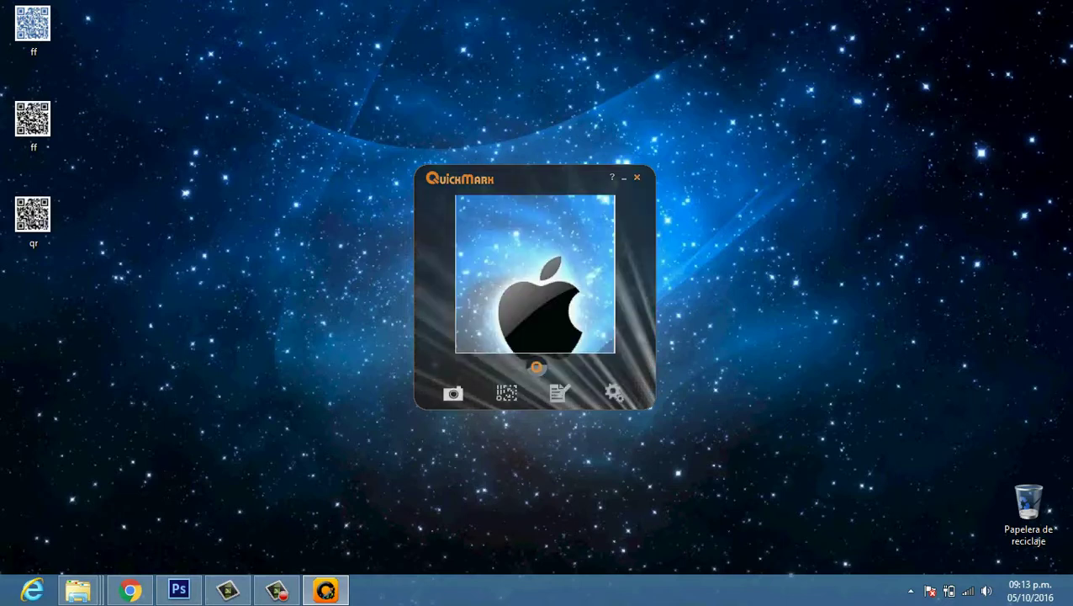